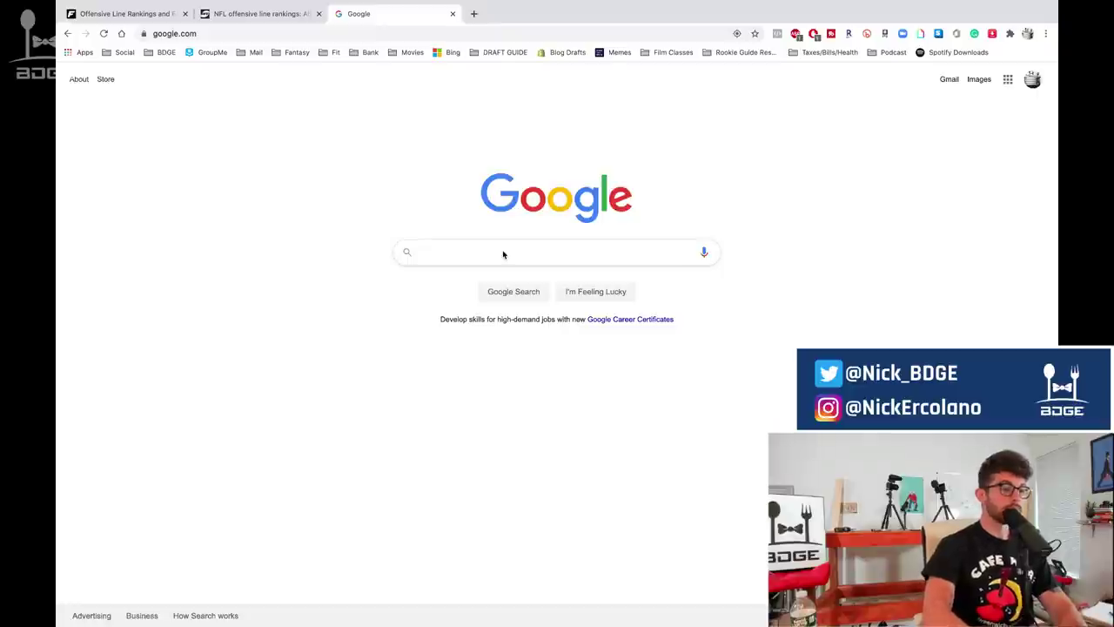
Search Google for "fantasypros draft wizard" and open the A Mock Draft result
left_click(503, 251)
type("fantasypros m")
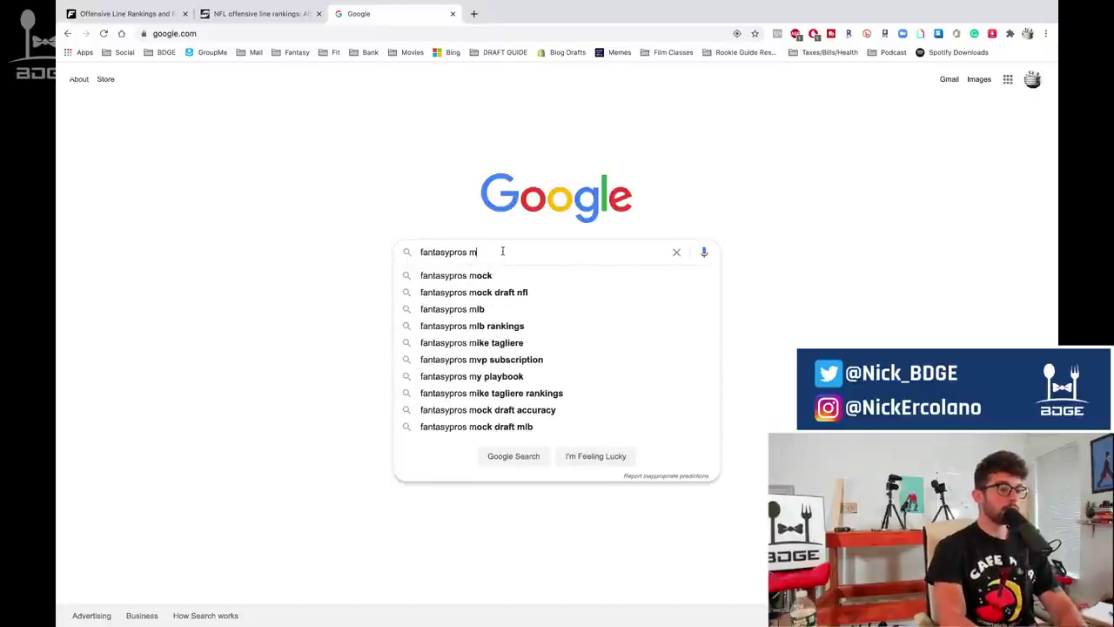
key("BackSpace")
type("draft")
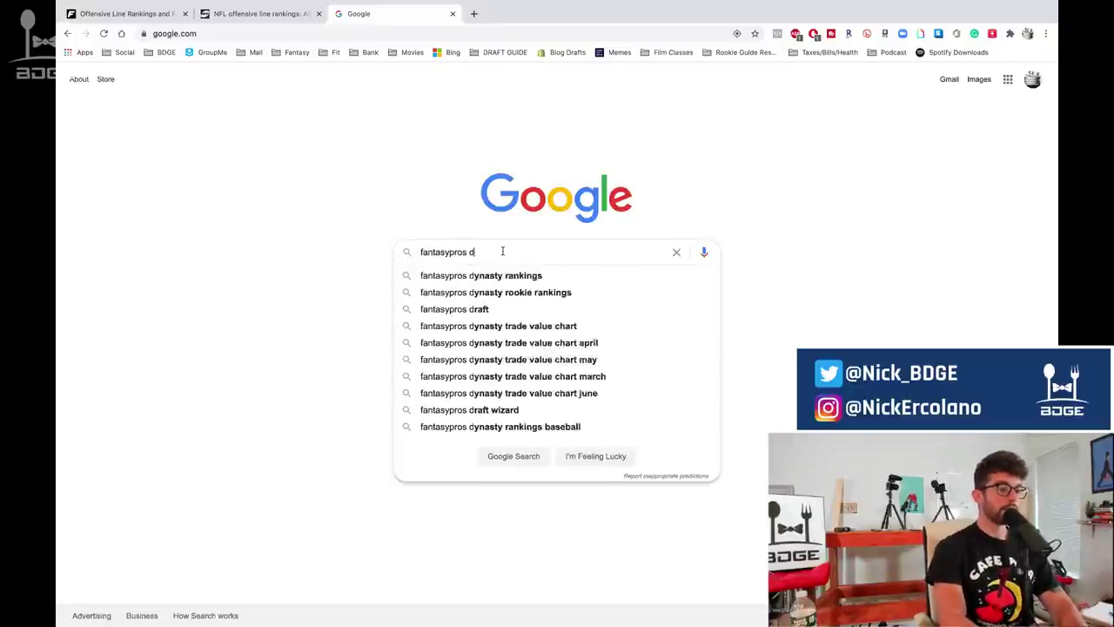
key("Down")
key("Down")
key("Return")
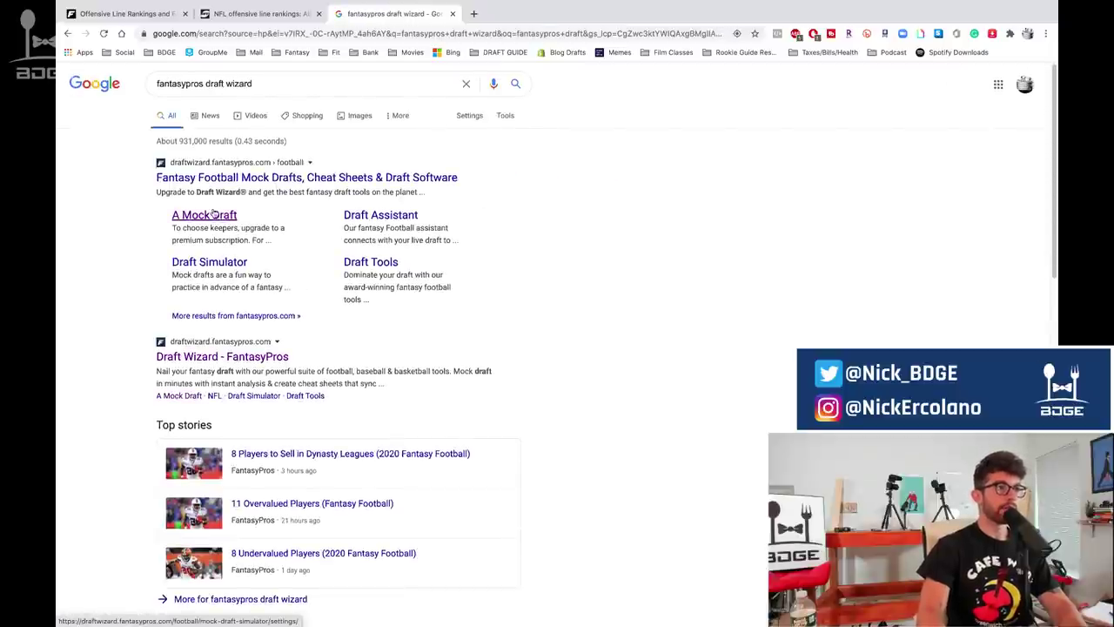
left_click(214, 215)
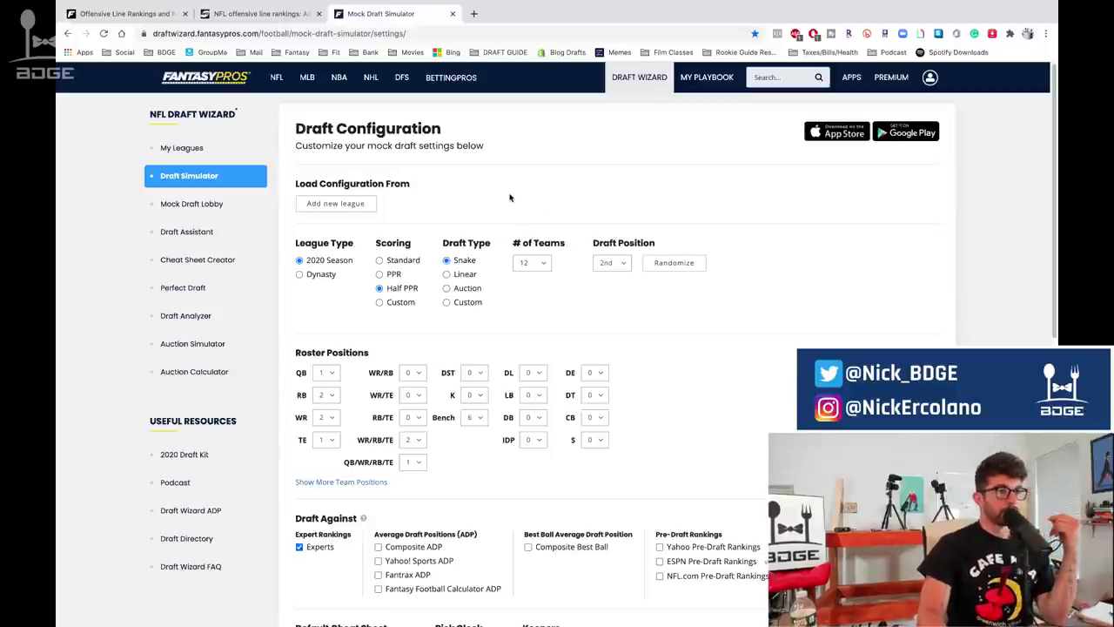
Review the mock draft configuration and set the number of bench roster positions to 5
scroll(510, 198, "down", 1)
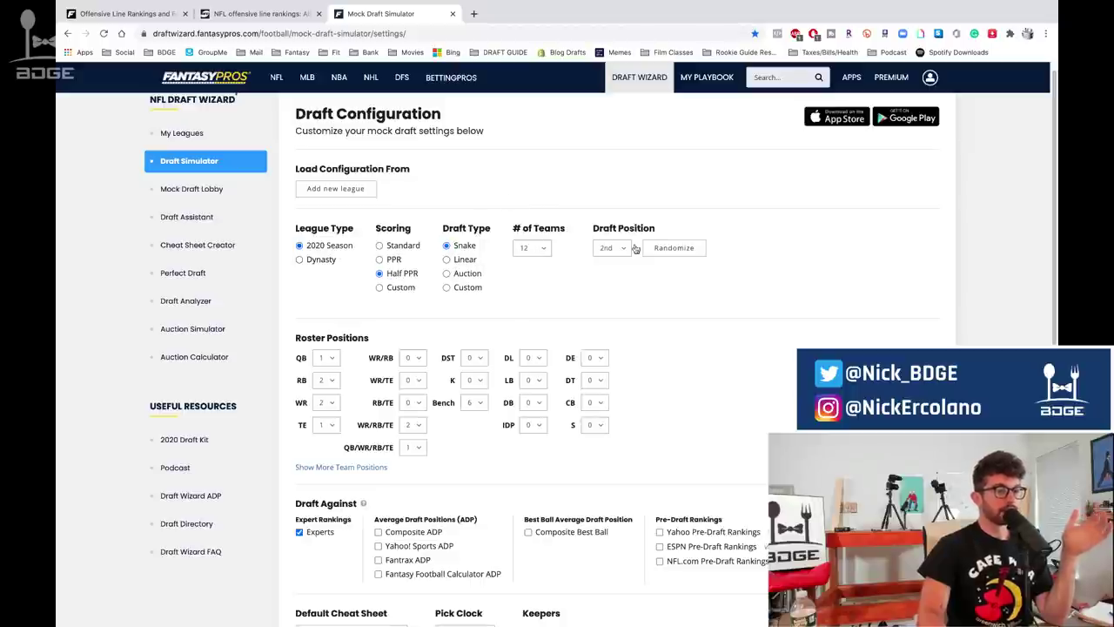
scroll(453, 335, "down", 1)
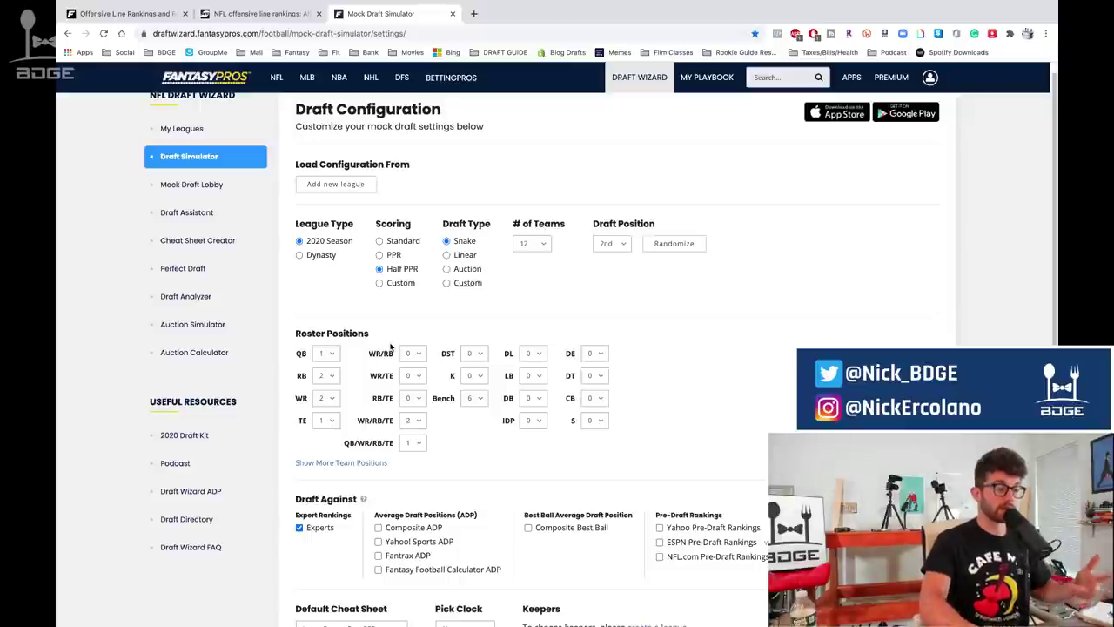
scroll(492, 388, "down", 1)
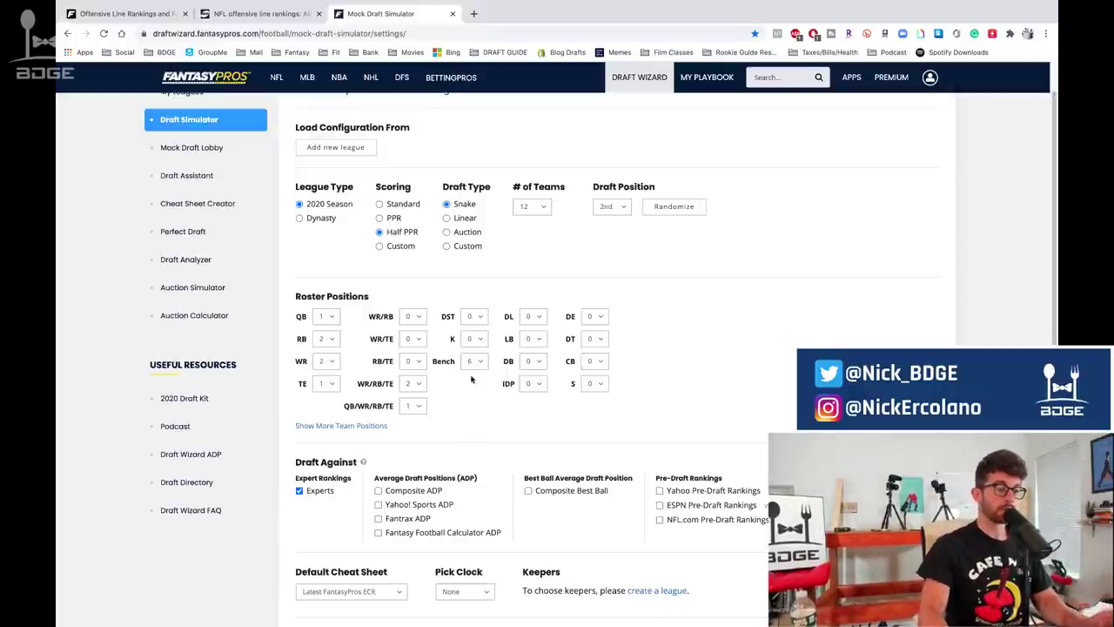
left_click(474, 366)
left_click(470, 350)
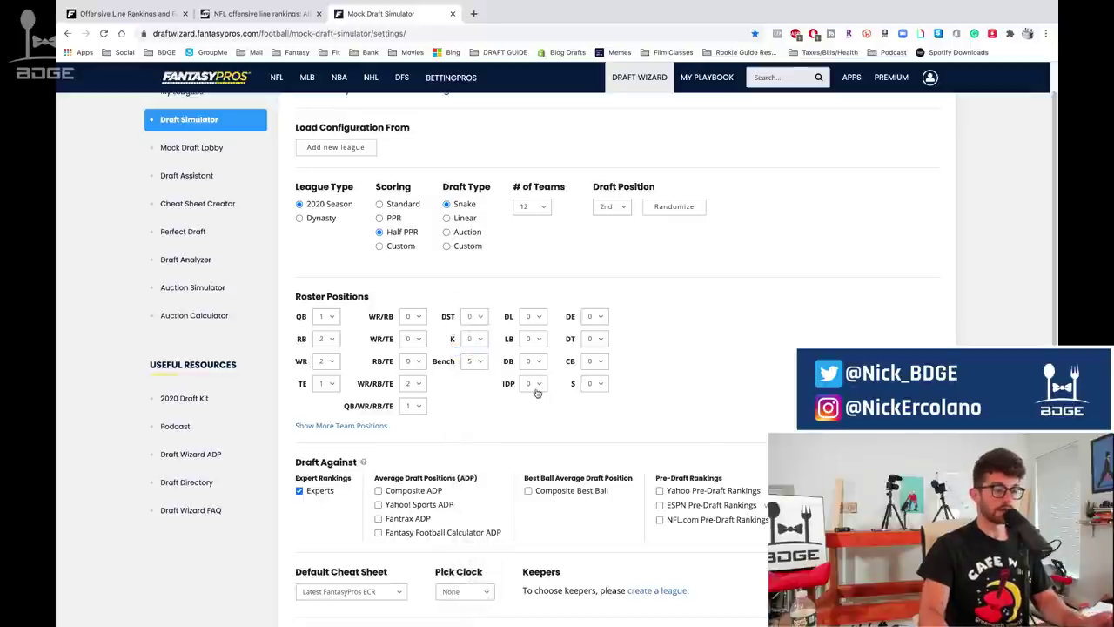
scroll(505, 396, "down", 3)
scroll(502, 392, "up", 4)
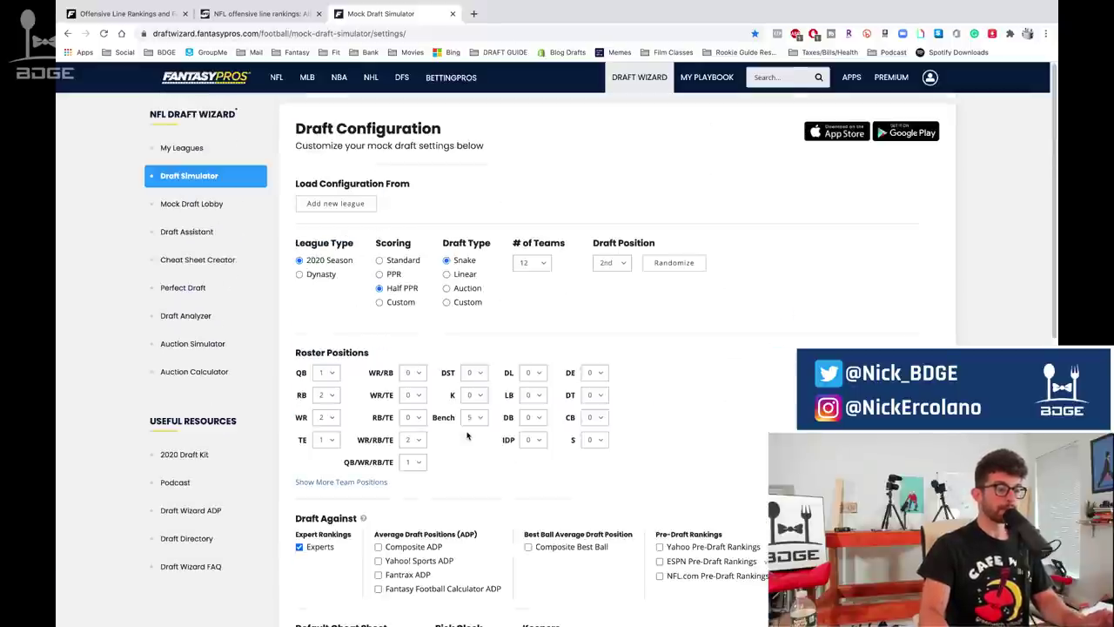
Randomize the draft position and start the mock draft
left_click(666, 269)
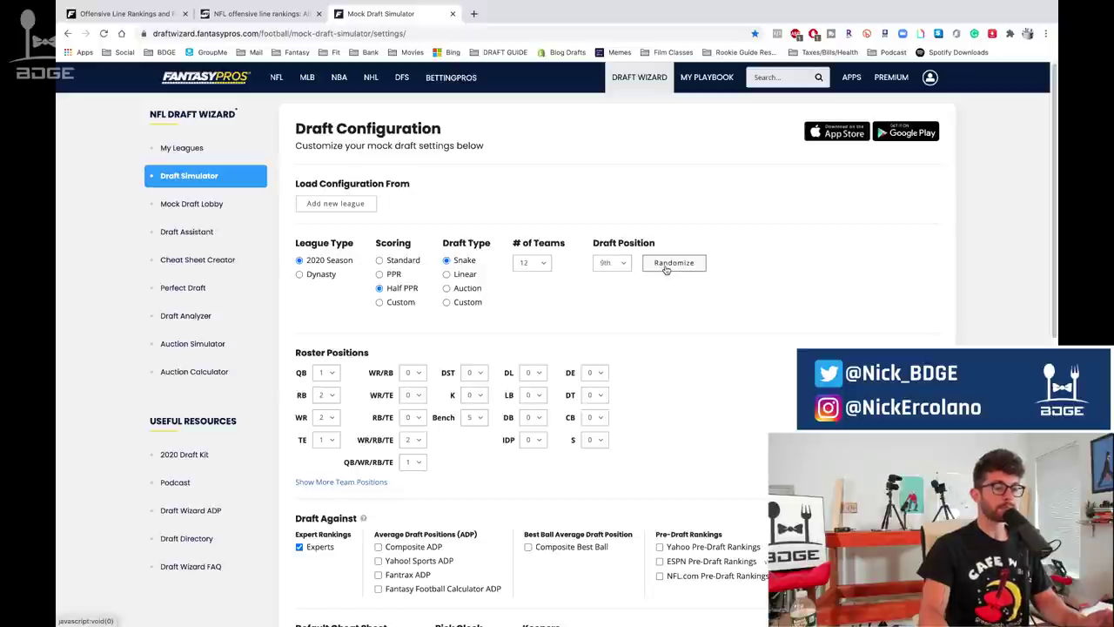
left_click(666, 269)
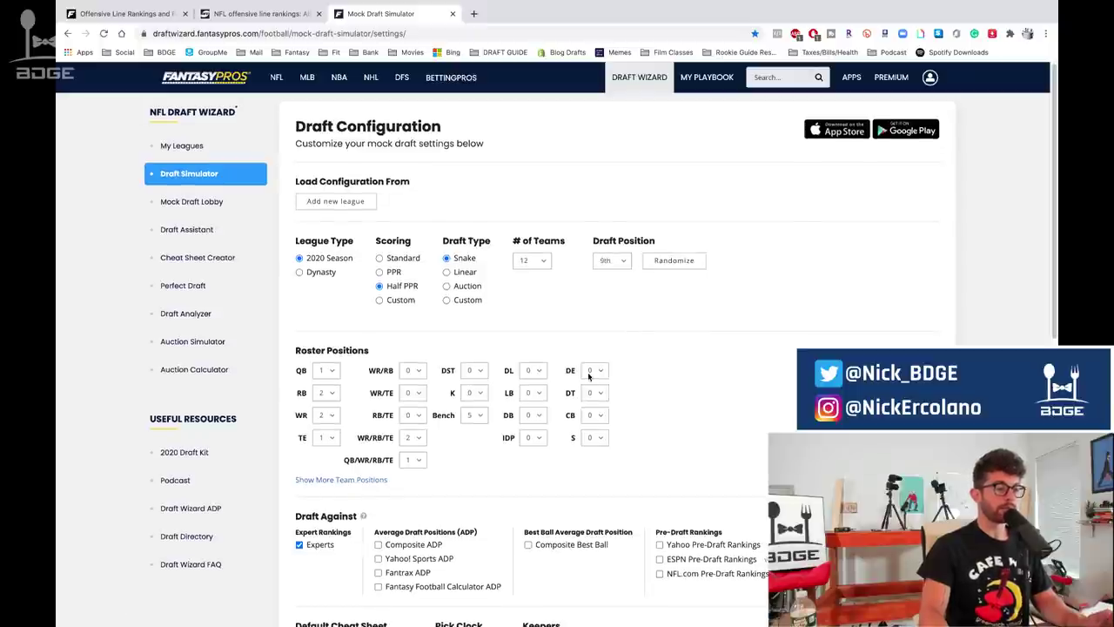
scroll(631, 378, "down", 5)
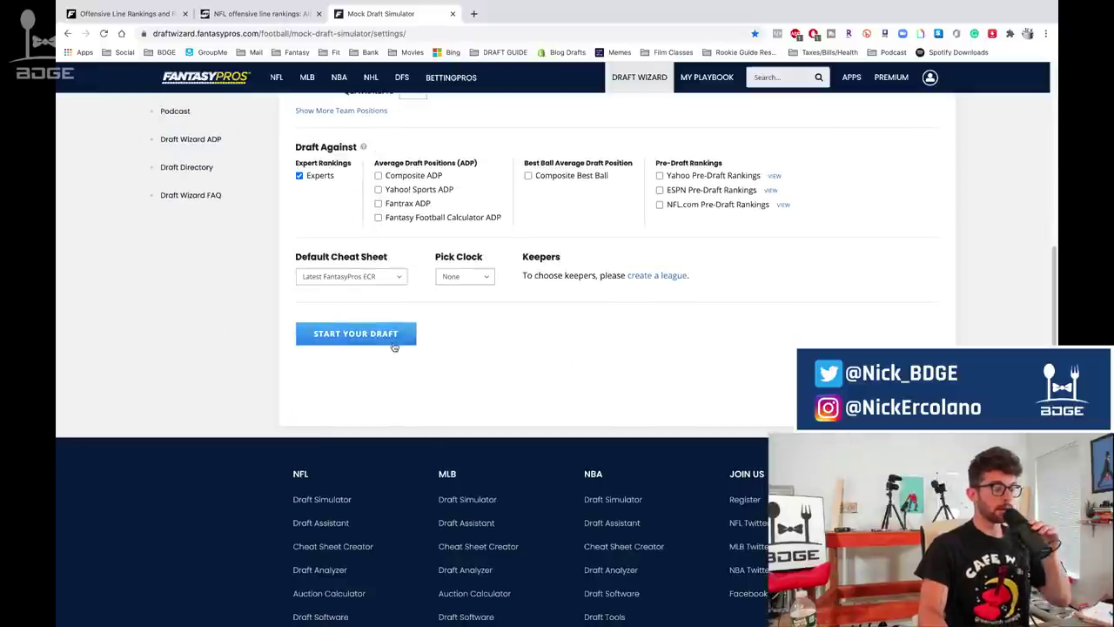
left_click(394, 344)
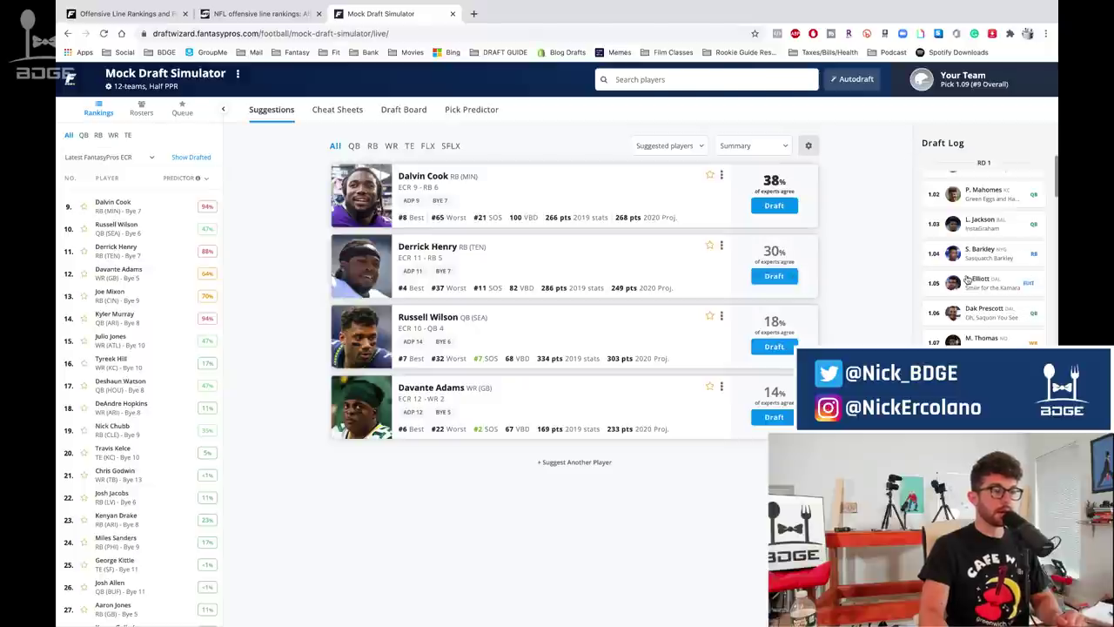
Review the first-round picks on the draft board and hide drafted players in the cheat sheets
left_click(411, 110)
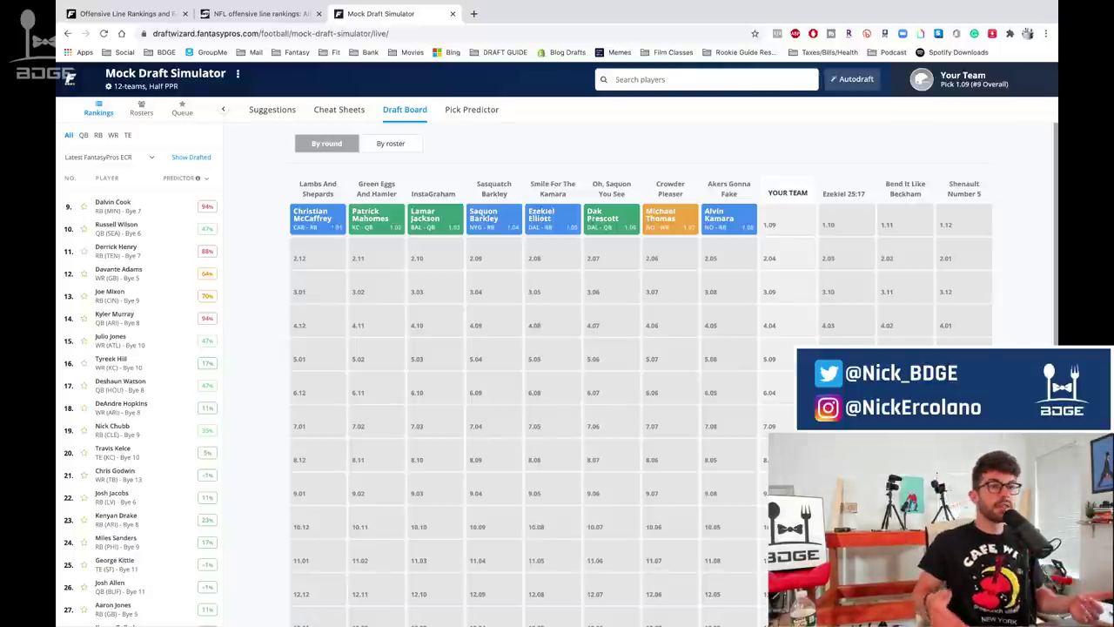
left_click(346, 114)
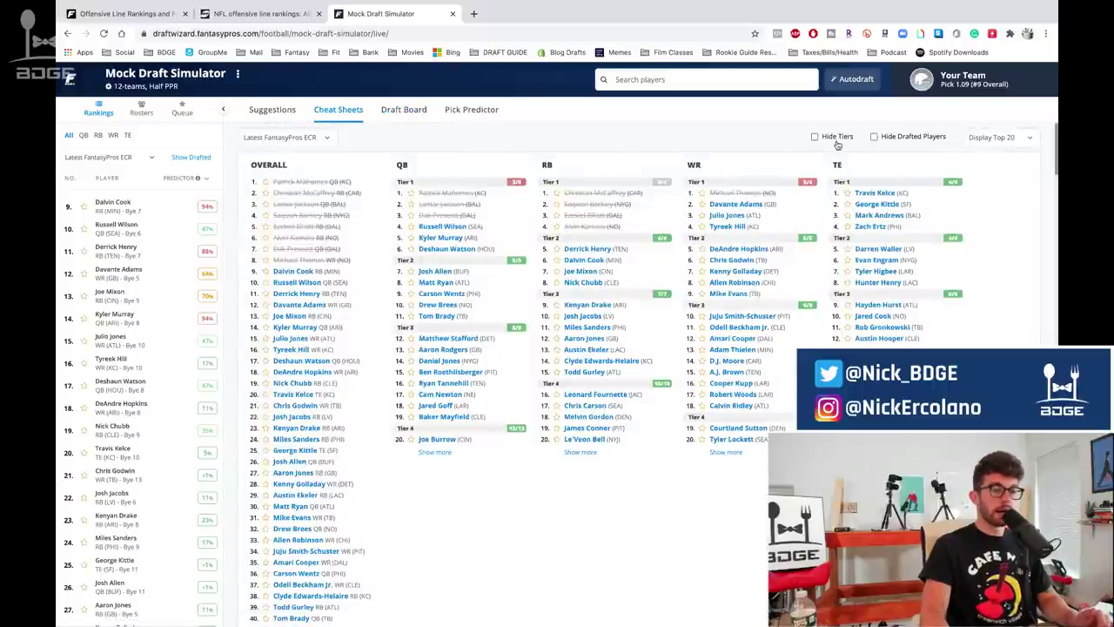
left_click(925, 137)
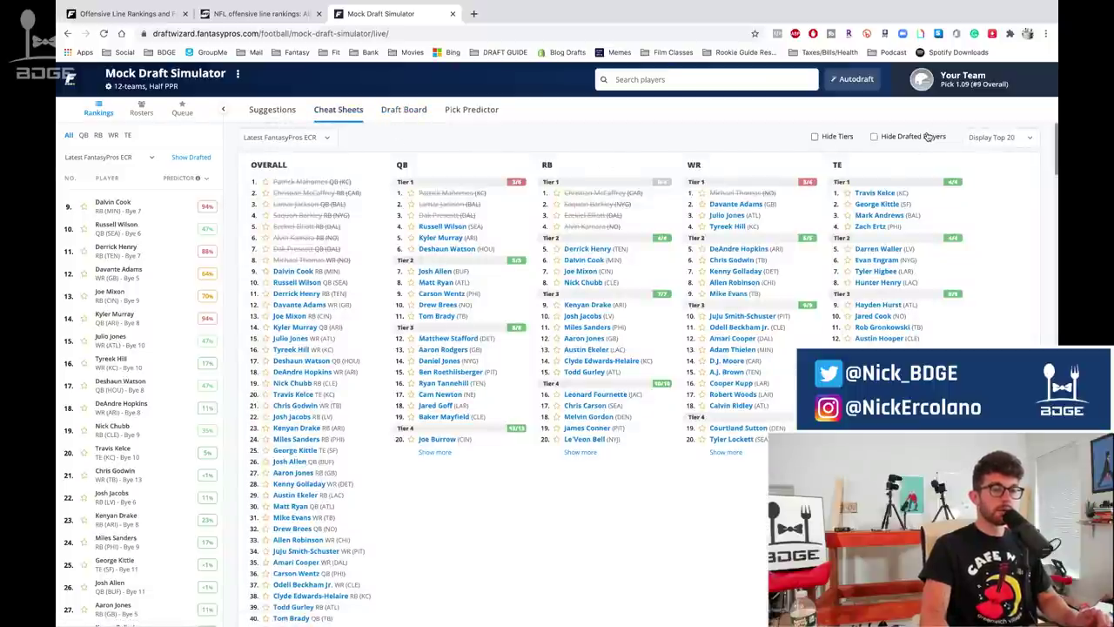
Draft Derrick Henry from the suggested players for pick 1.09
left_click(294, 115)
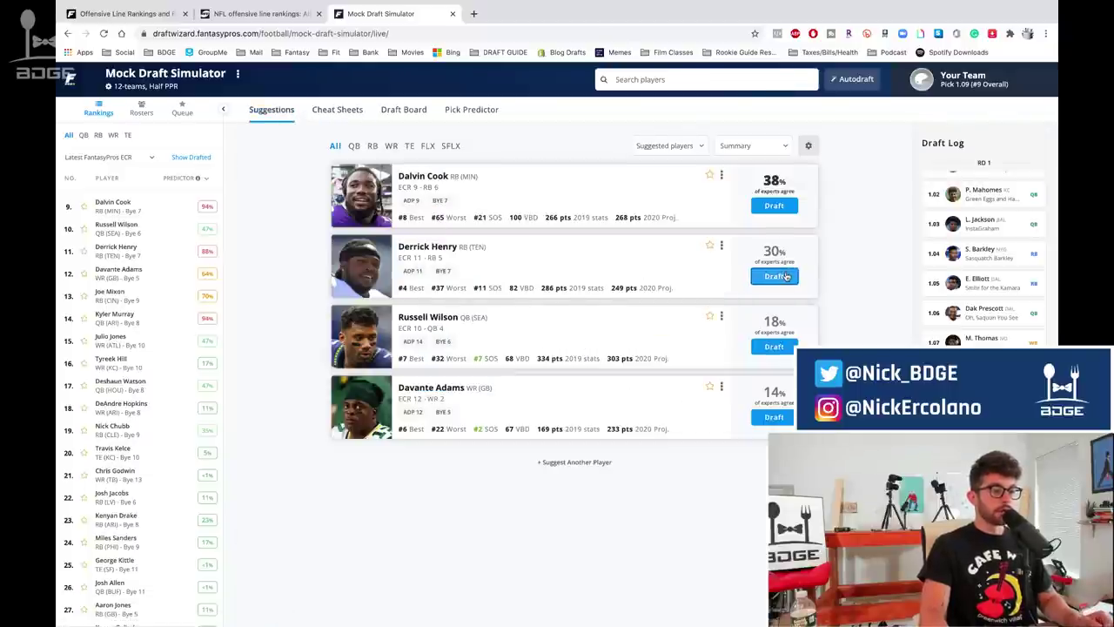
left_click(774, 276)
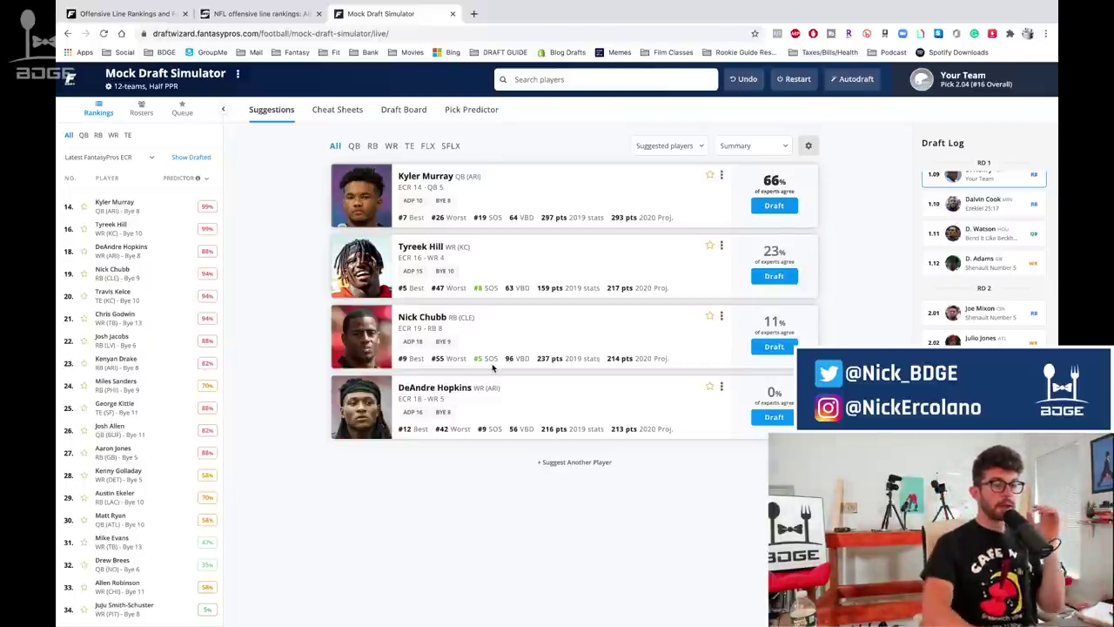
Compare the running backs in the suggestions and cheat sheets, and draft Miles Sanders at pick 2.04
scroll(938, 338, "up", 1)
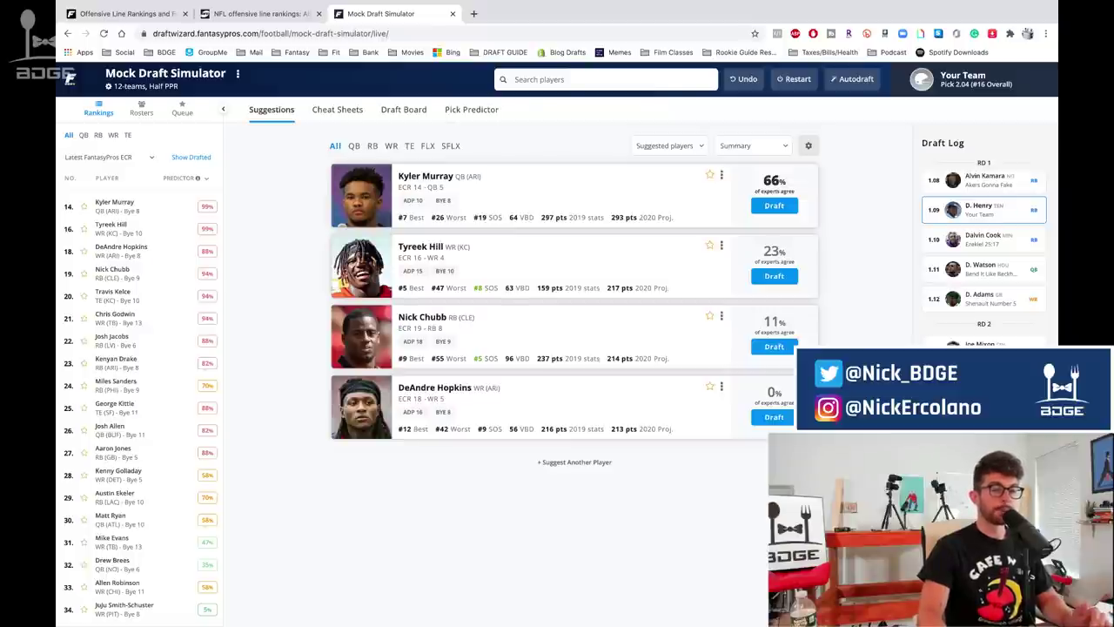
left_click(372, 146)
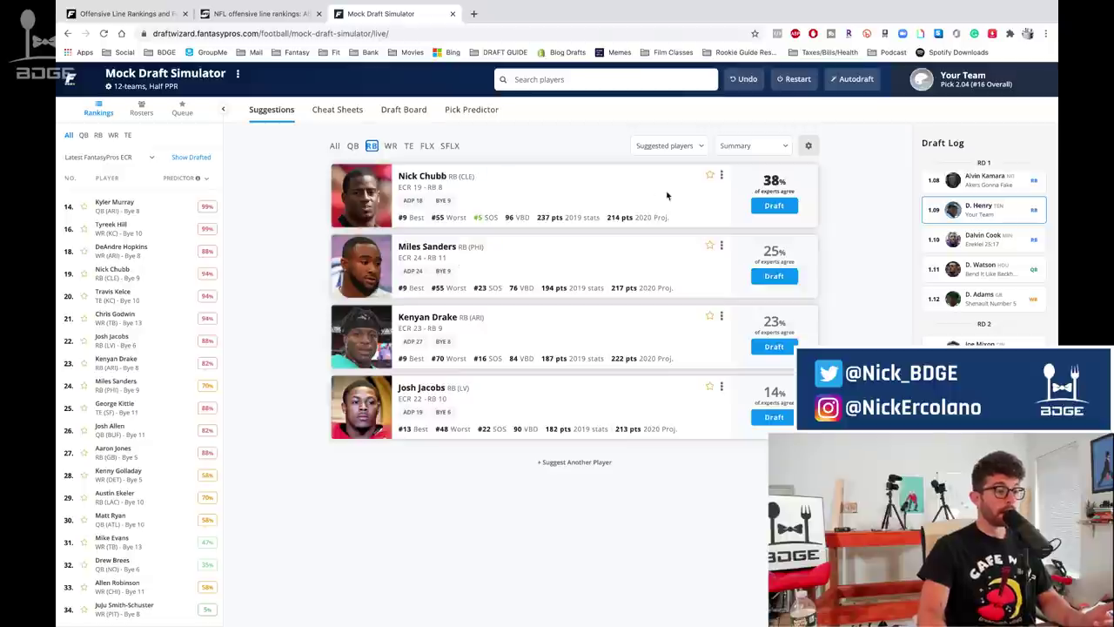
left_click(346, 112)
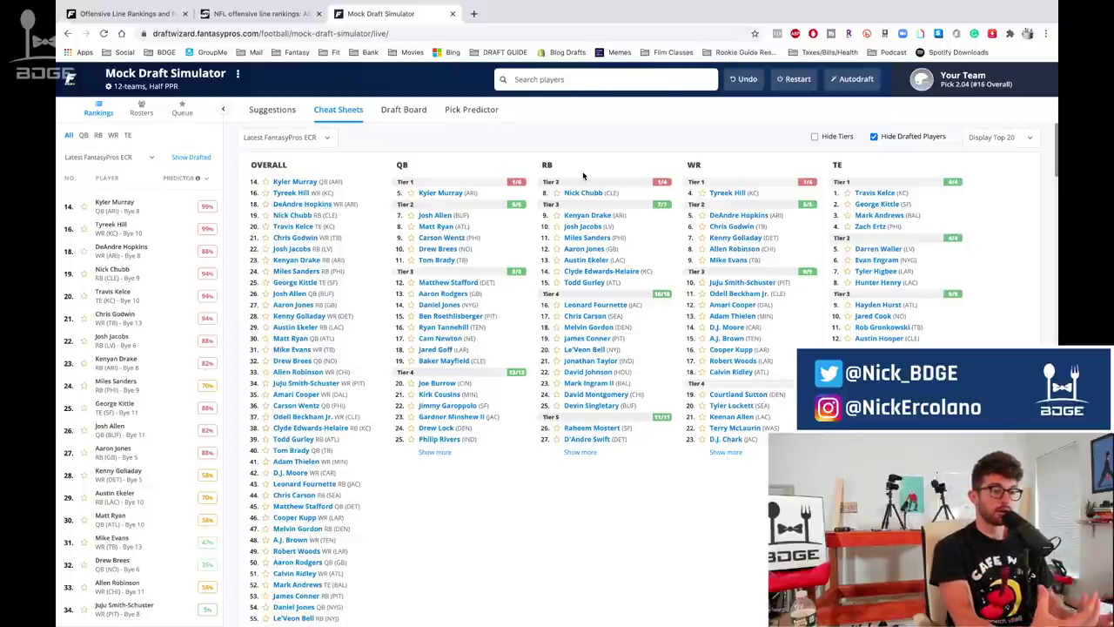
left_click(588, 240)
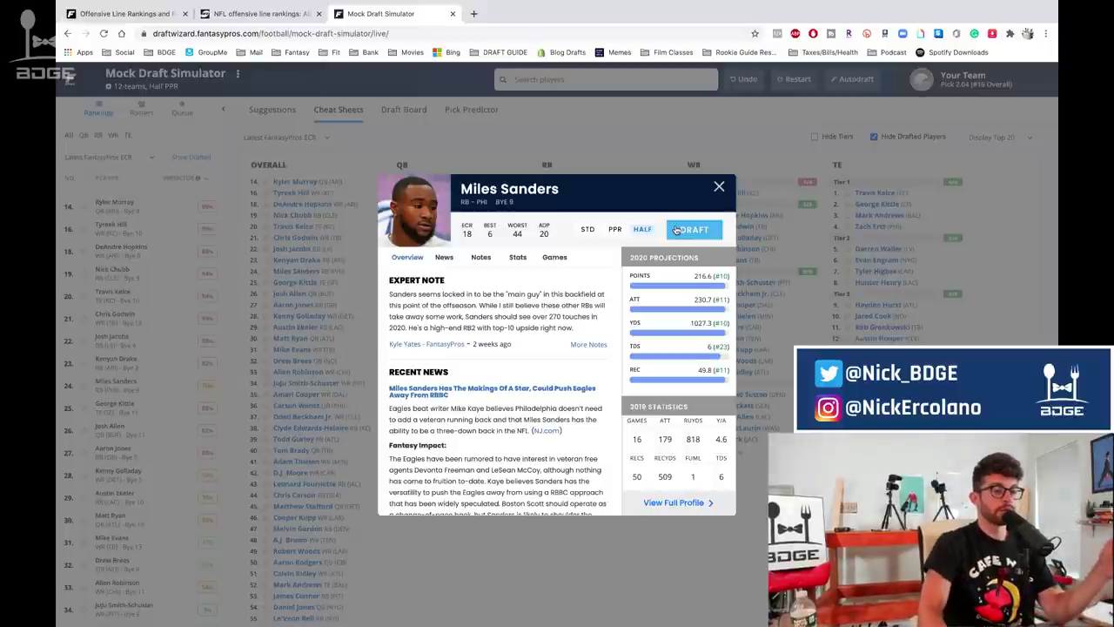
key("Escape")
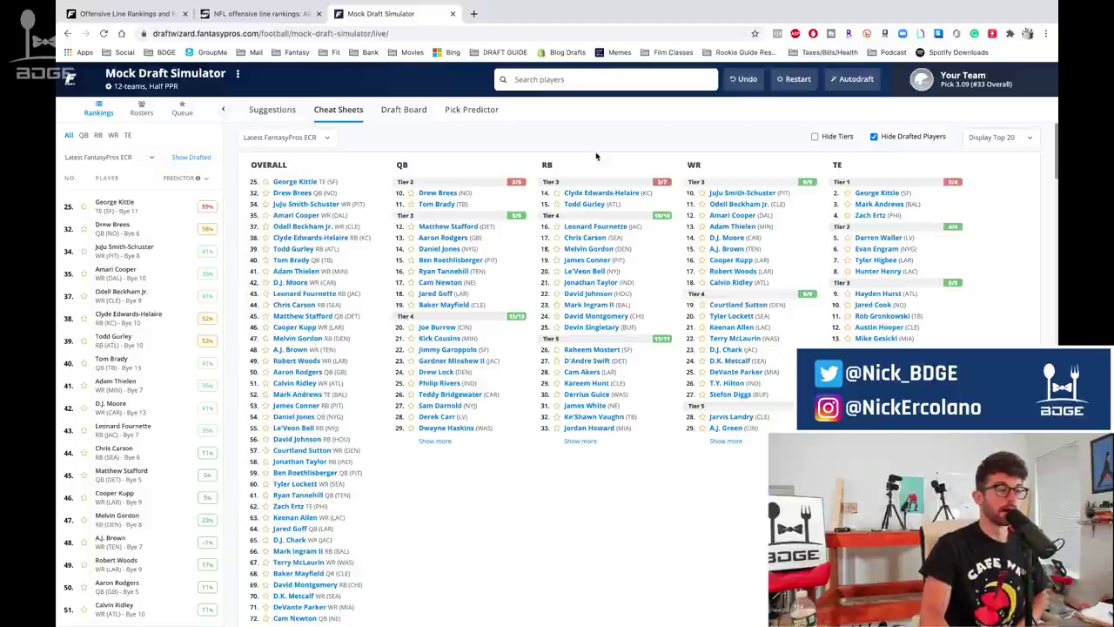
Check the draft board and draft Clyde Edwards-Helaire from the cheat sheet's running backs at pick 3.09
left_click(412, 115)
left_click(342, 110)
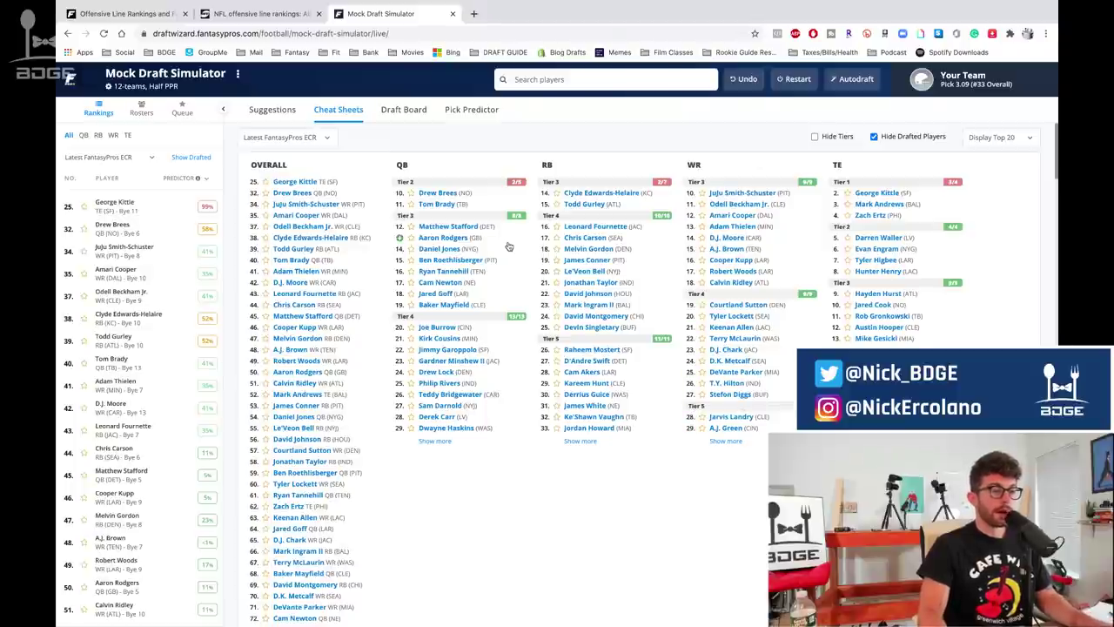
left_click(577, 195)
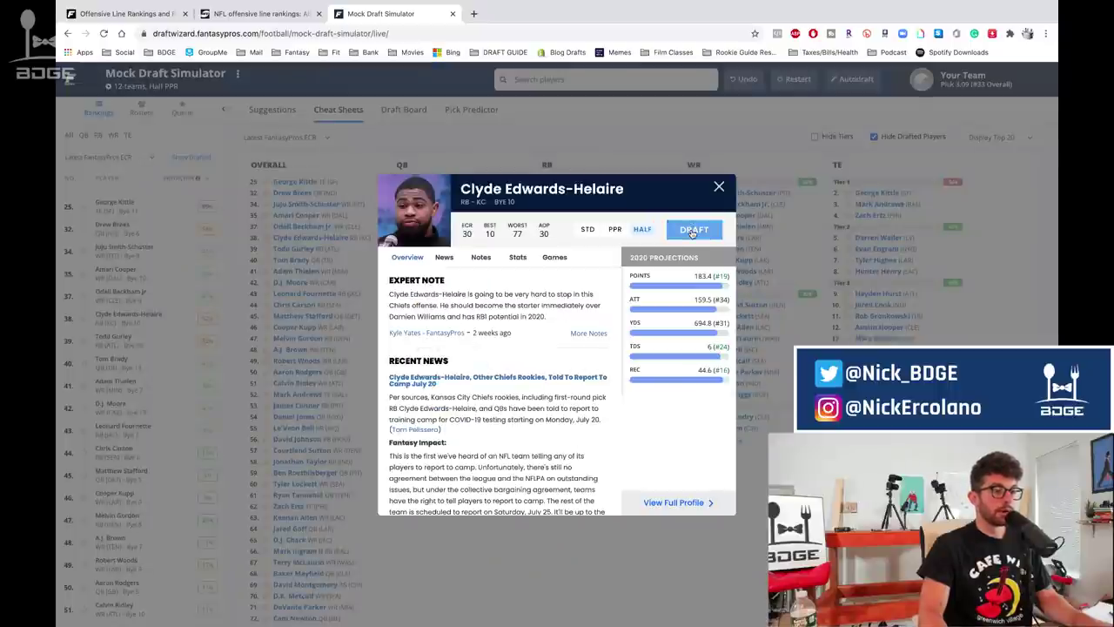
left_click(546, 111)
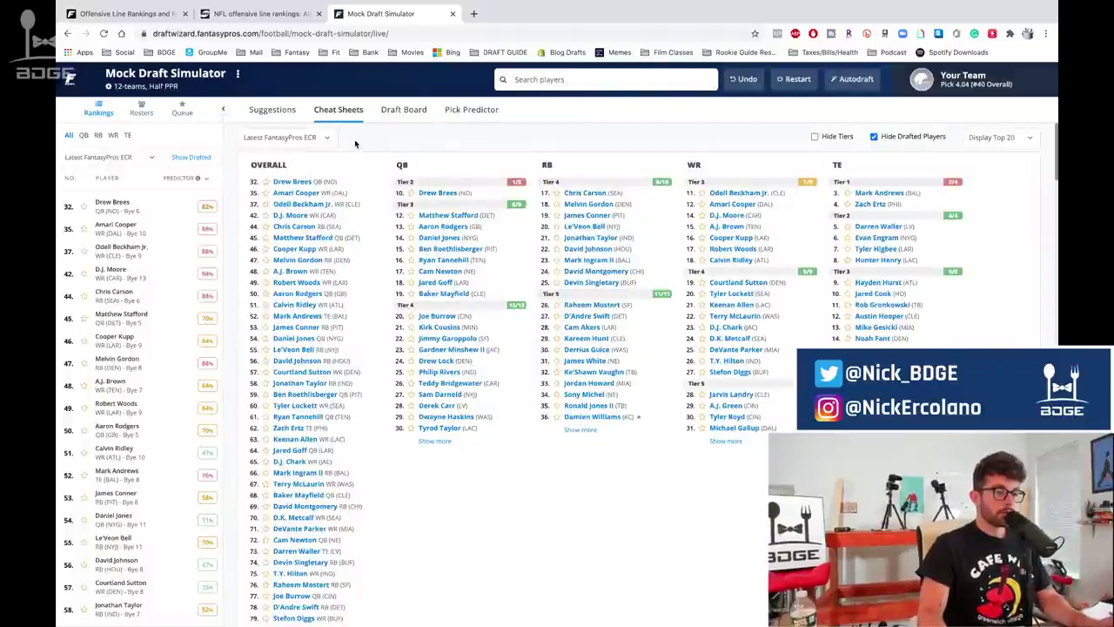
Compare the cheat sheet rankings with the suggested running backs for pick 4.04
left_click(288, 113)
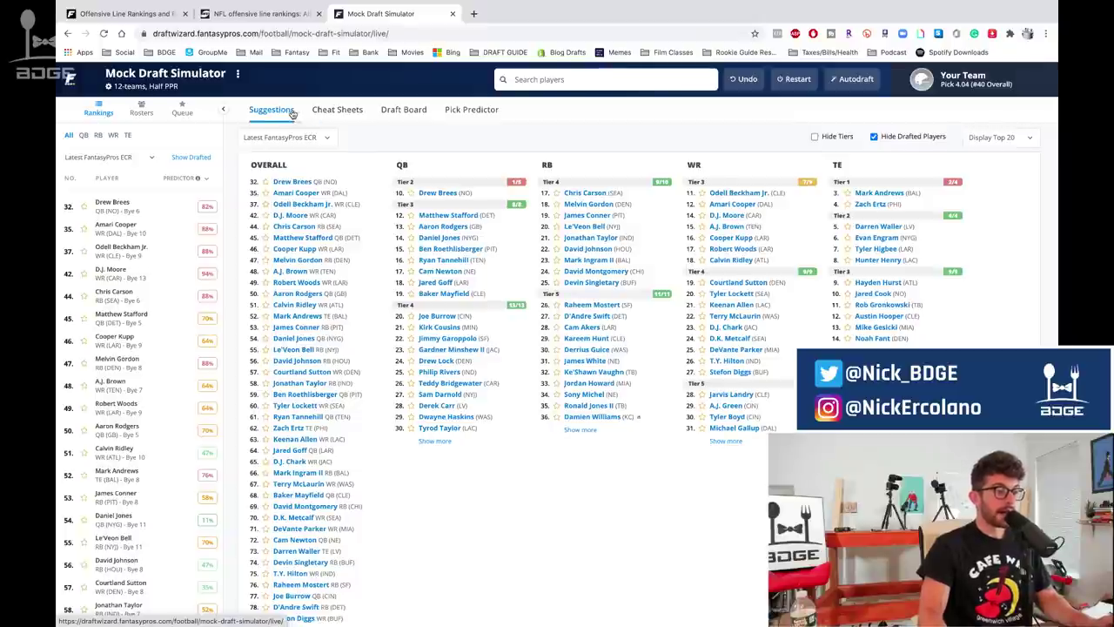
left_click(322, 111)
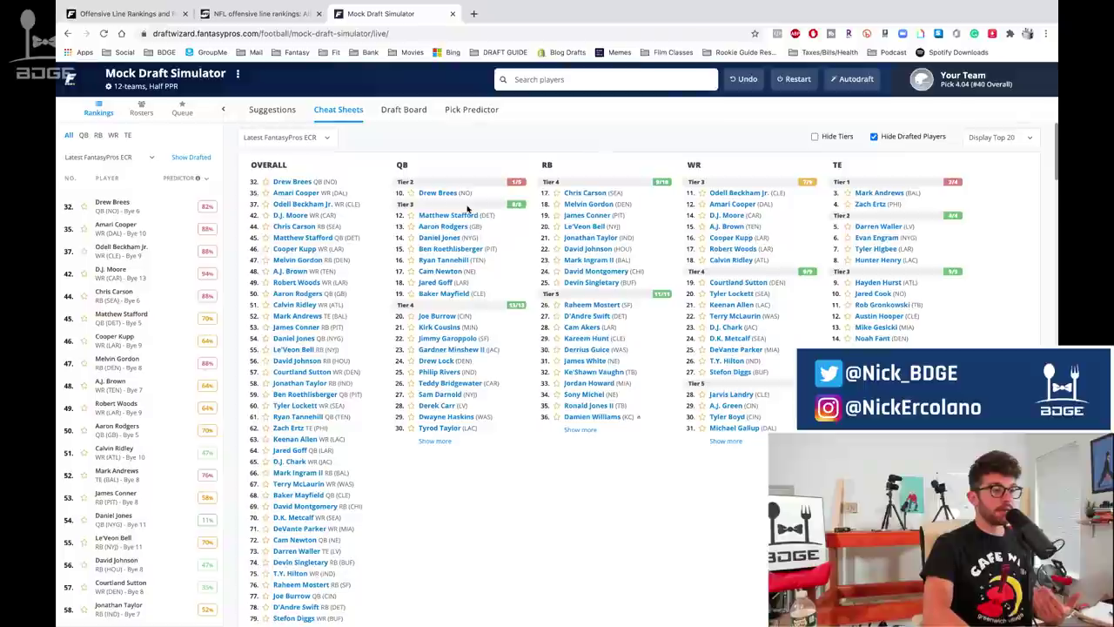
left_click(270, 110)
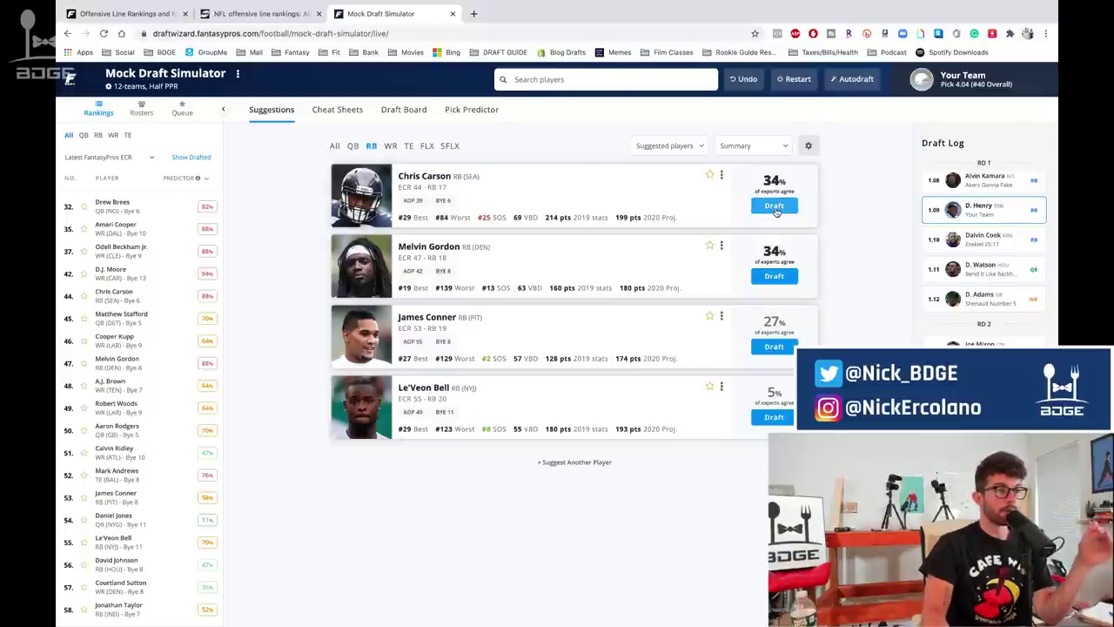
Open twitter.com in a new browser tab
left_click(474, 13)
type("tq")
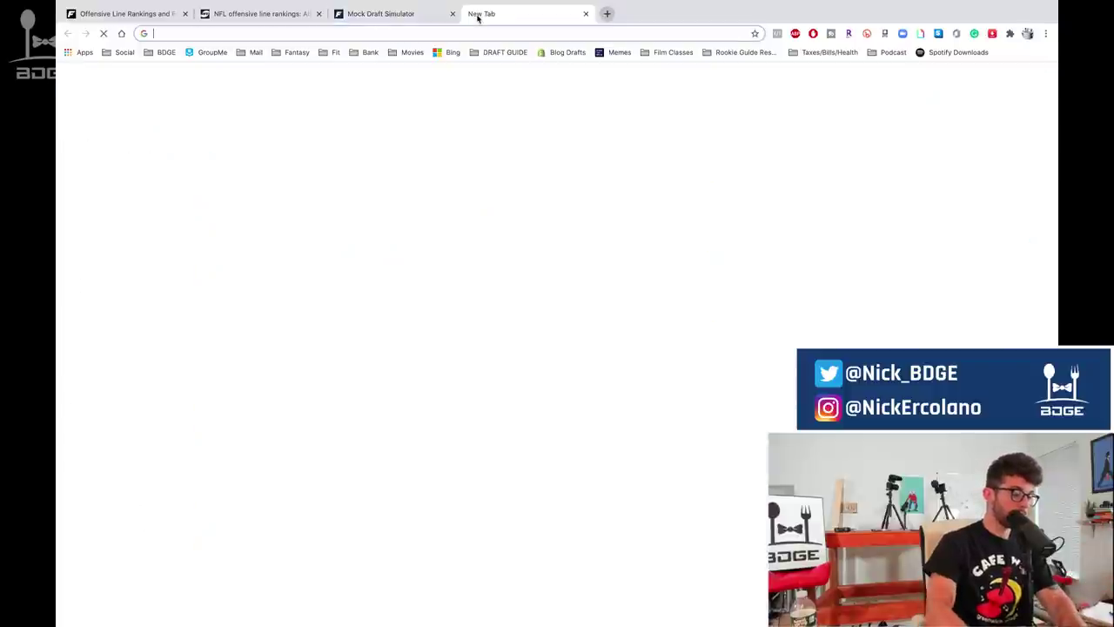
key("Return")
left_click(453, 33)
type("twitter.com")
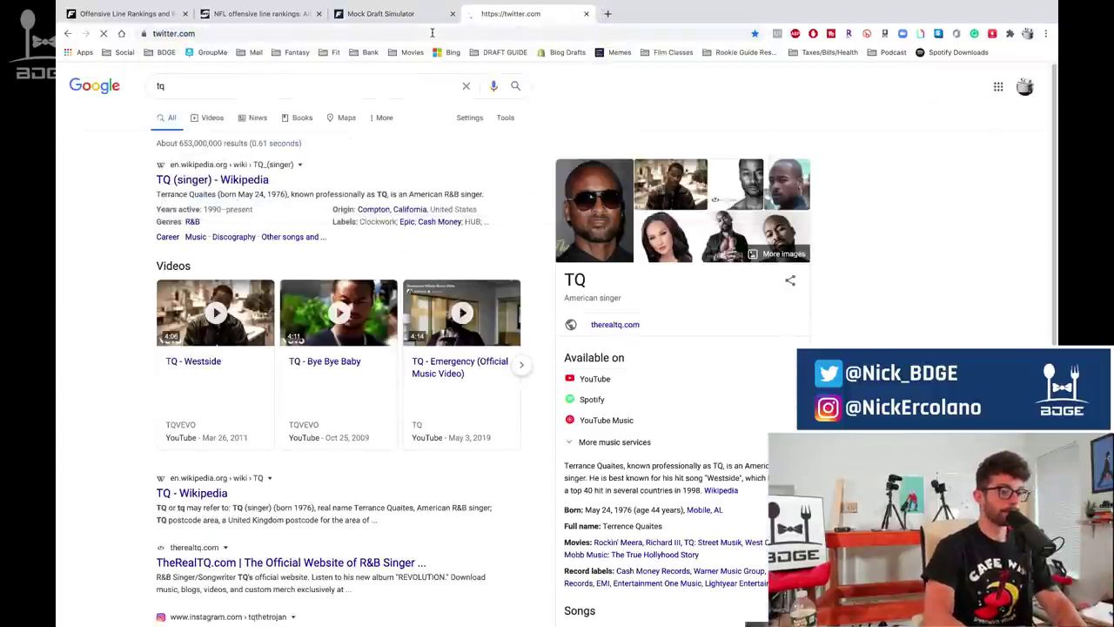
key("Return")
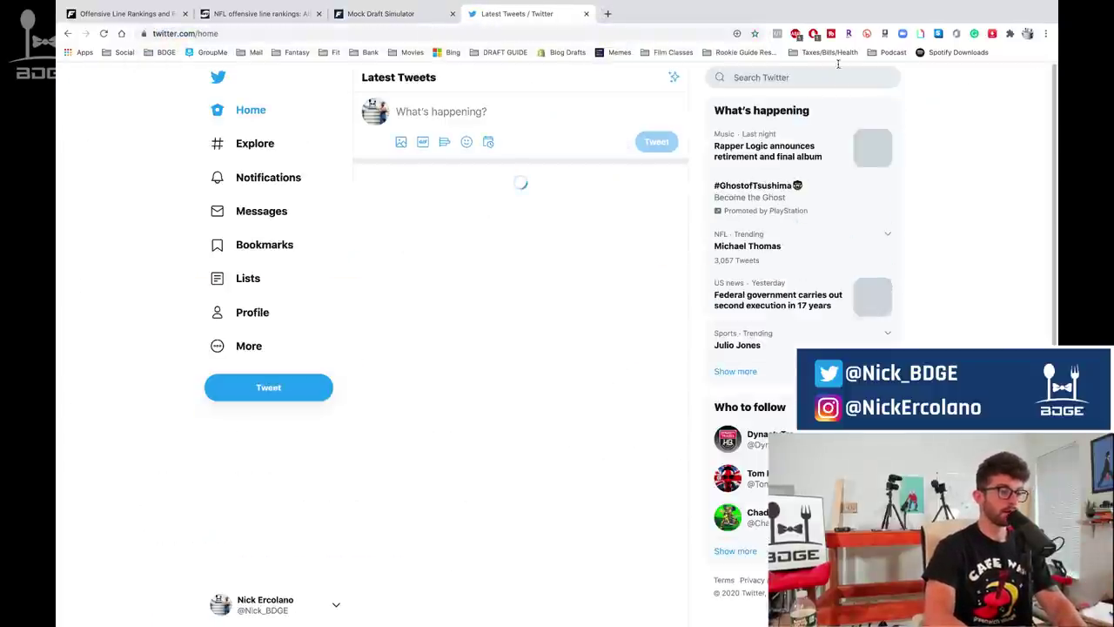
Search Twitter for "chris carson from:nick_bdge", sort the results by latest, and open the May 16 tweet about Carson's 2019 touches
left_click(806, 77)
type("chris")
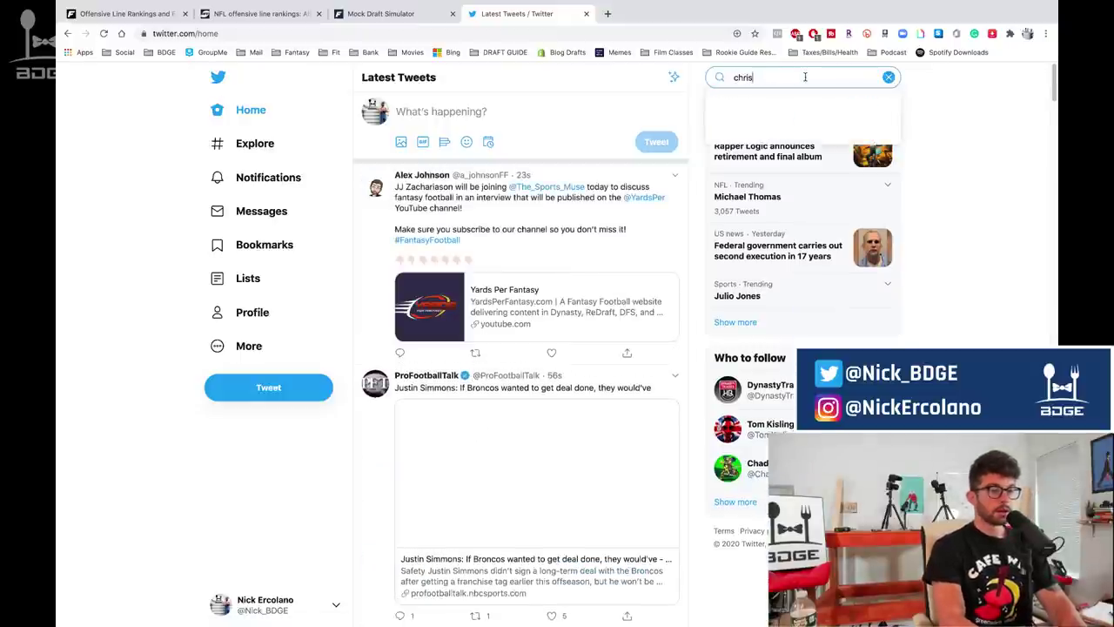
type(" carson from")
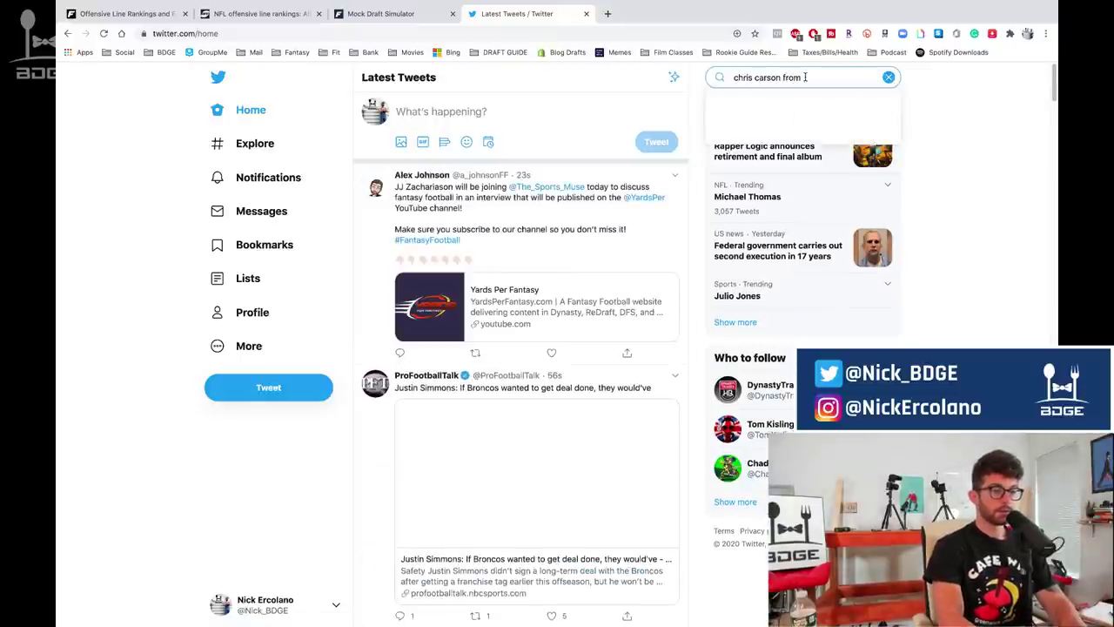
type(":nick_bdge")
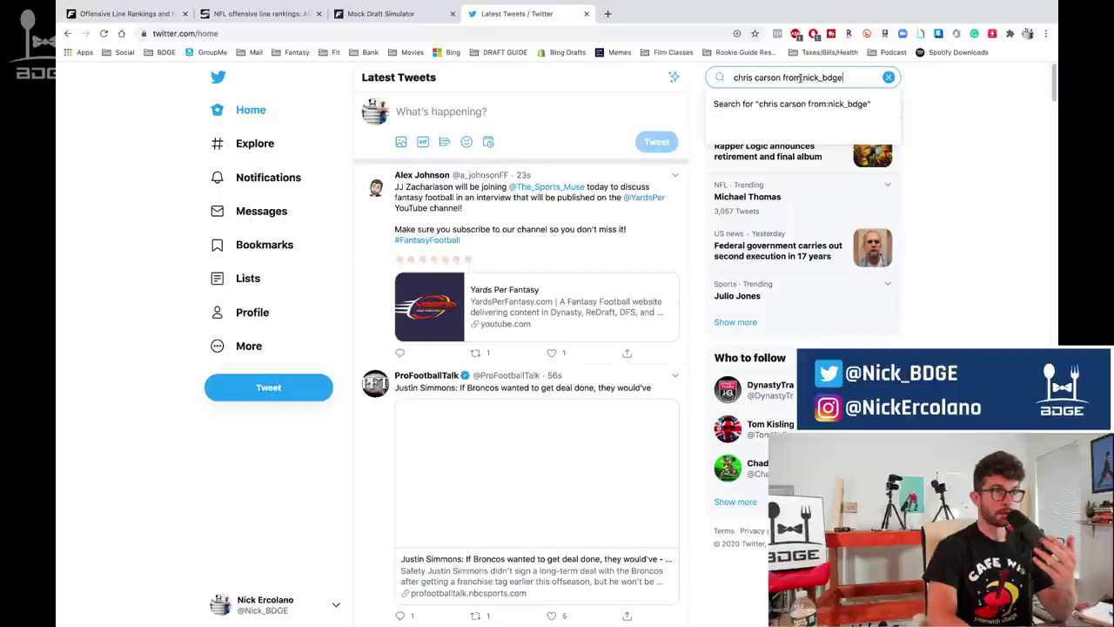
key("Return")
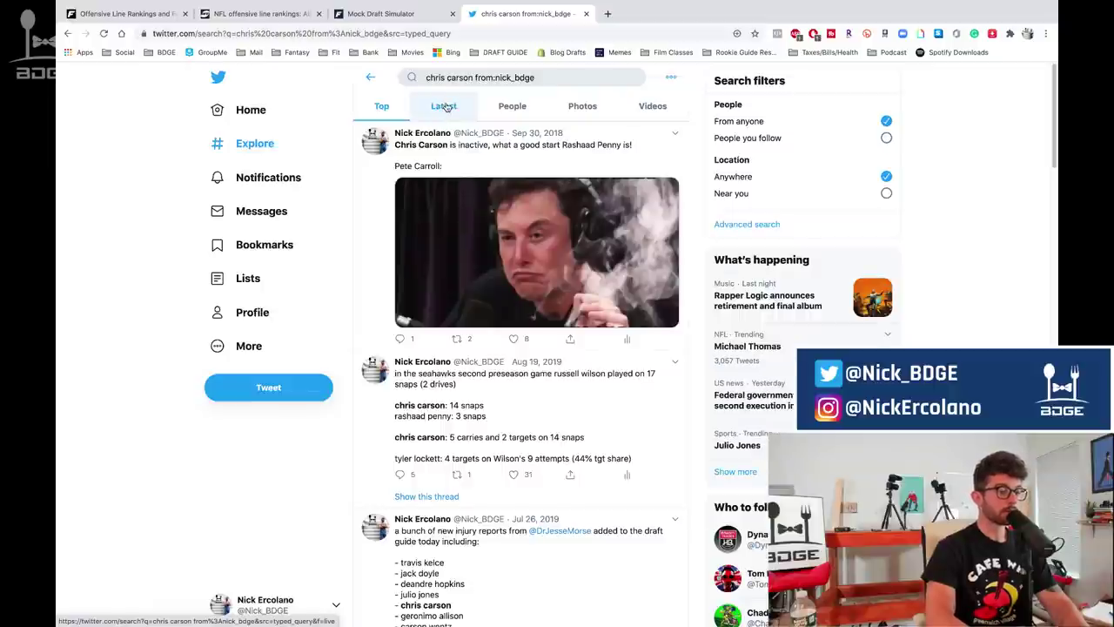
left_click(444, 106)
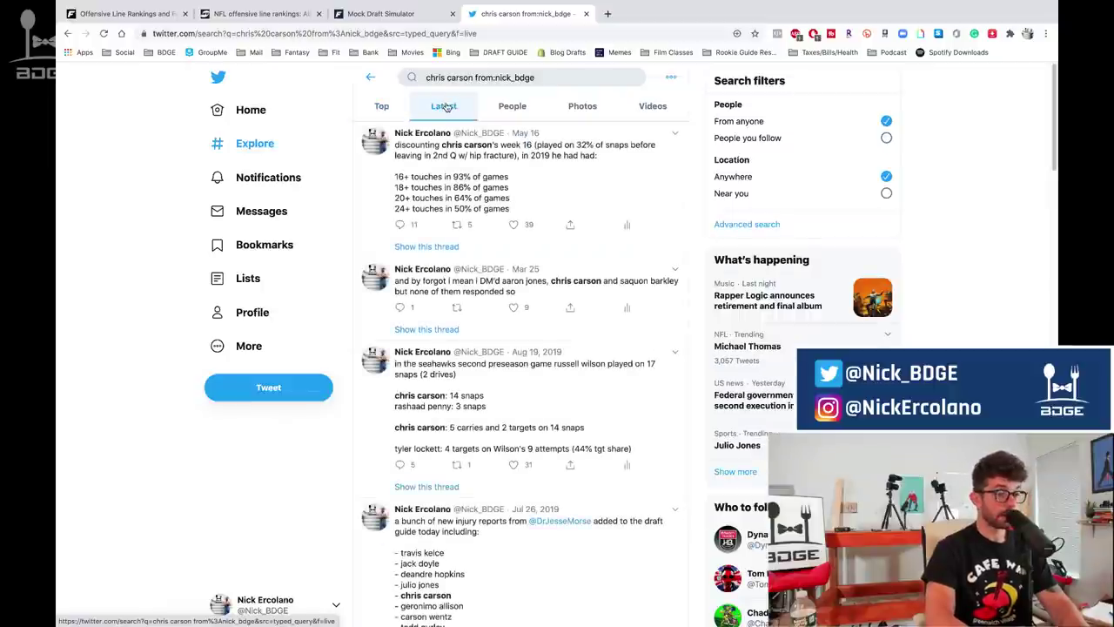
left_click(527, 171)
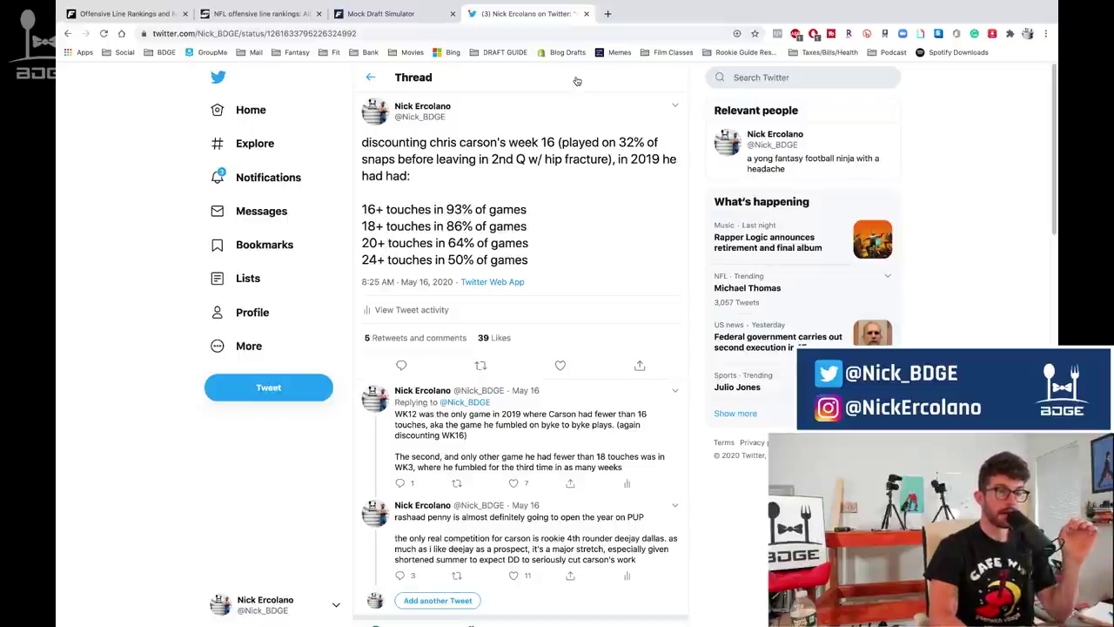
Return to the Mock Draft Simulator and draft Chris Carson at pick 4.04
left_click(389, 13)
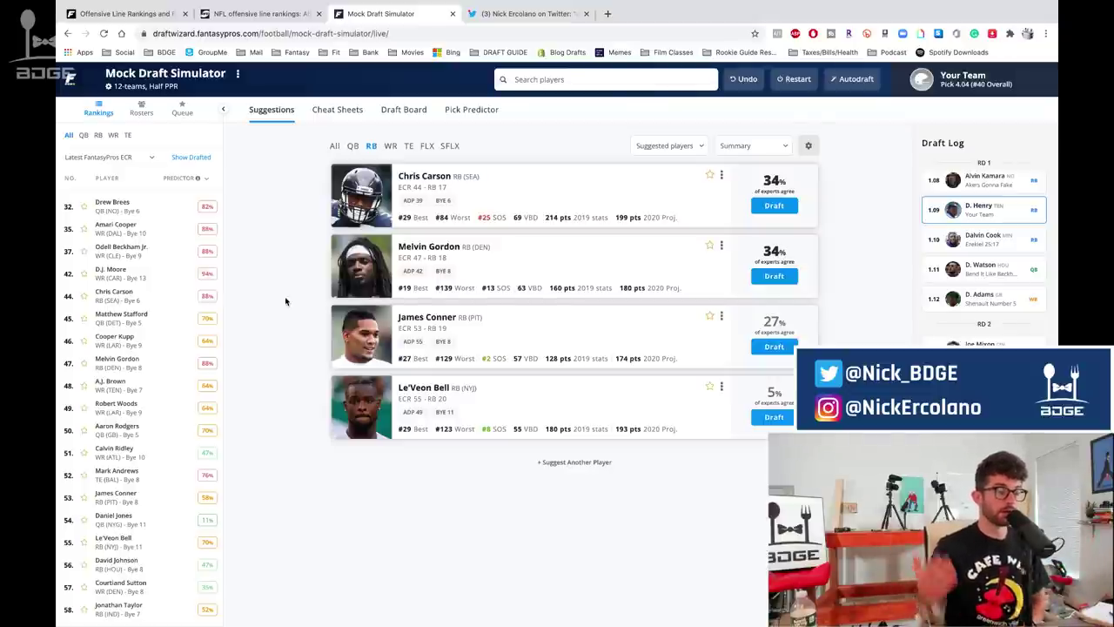
left_click(770, 206)
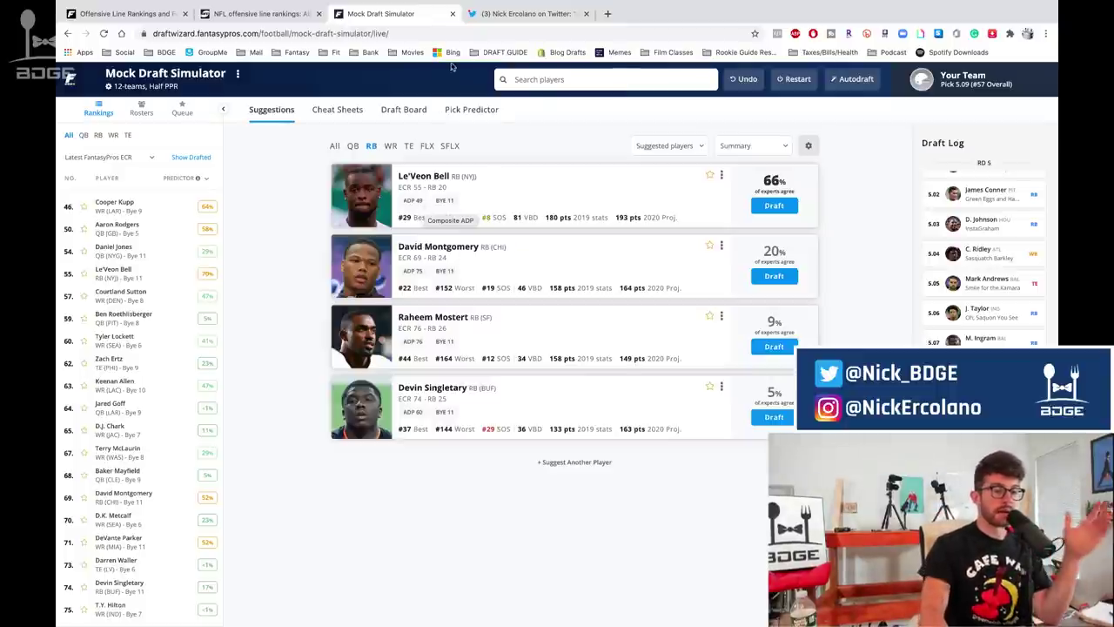
Review the draft log back to pick 4.04 to see which players other teams have taken since
mouse_move(416, 2)
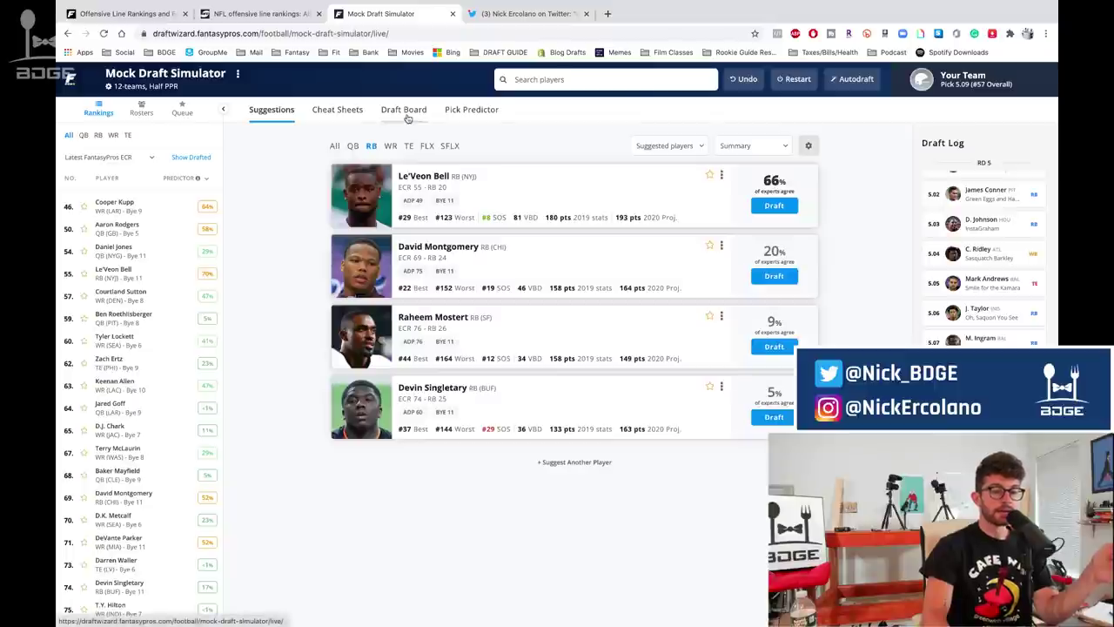
scroll(983, 261, "up", 2)
scroll(983, 262, "up", 5)
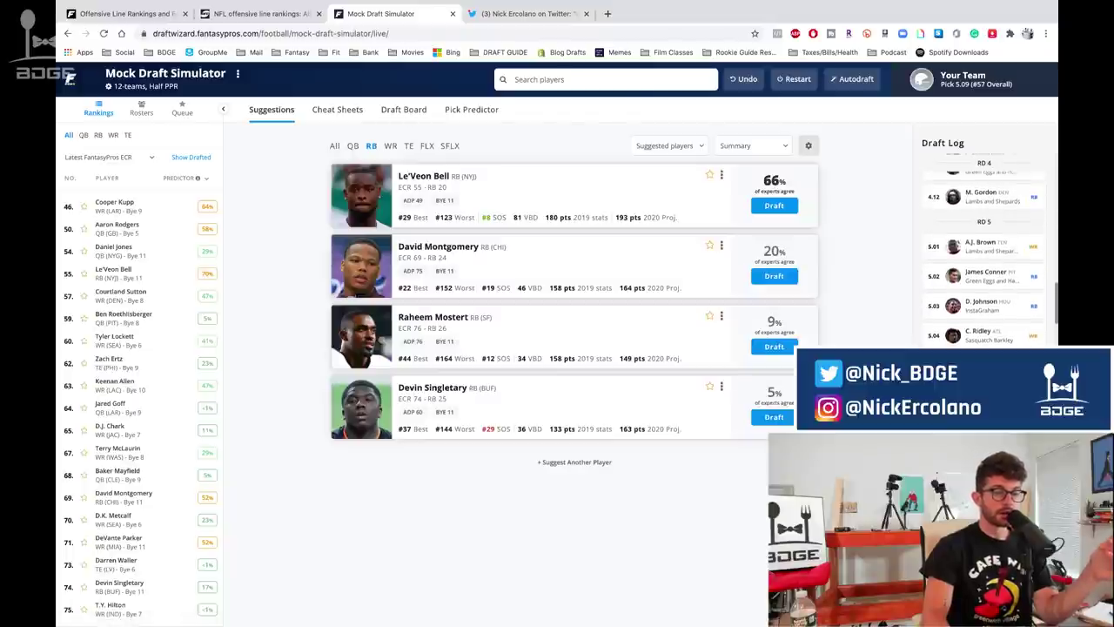
scroll(984, 257, "up", 2)
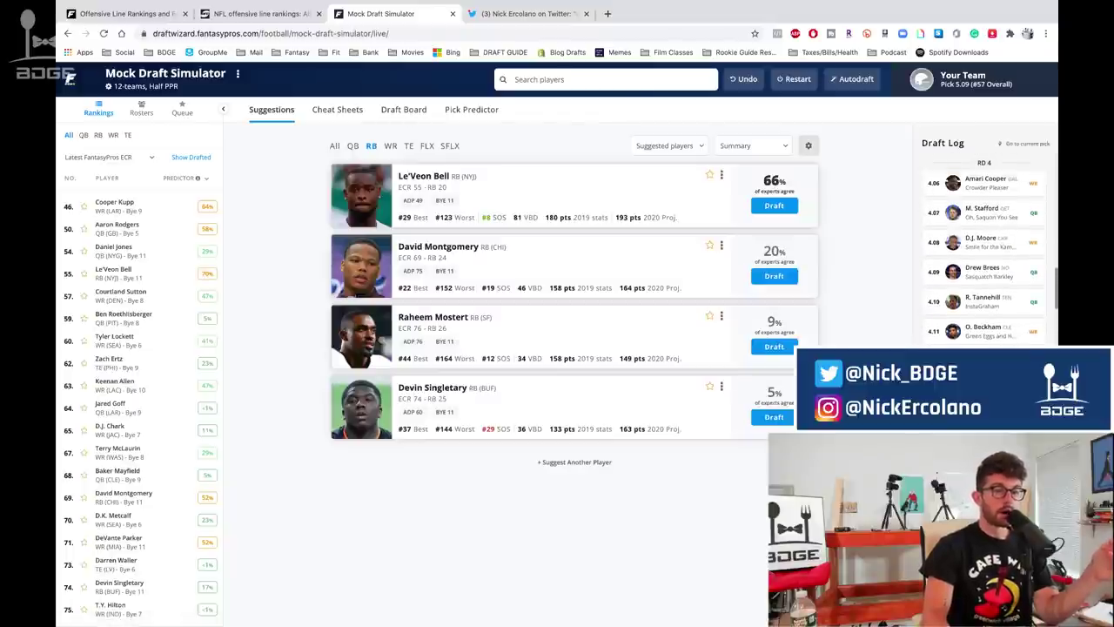
scroll(962, 287, "up", 1)
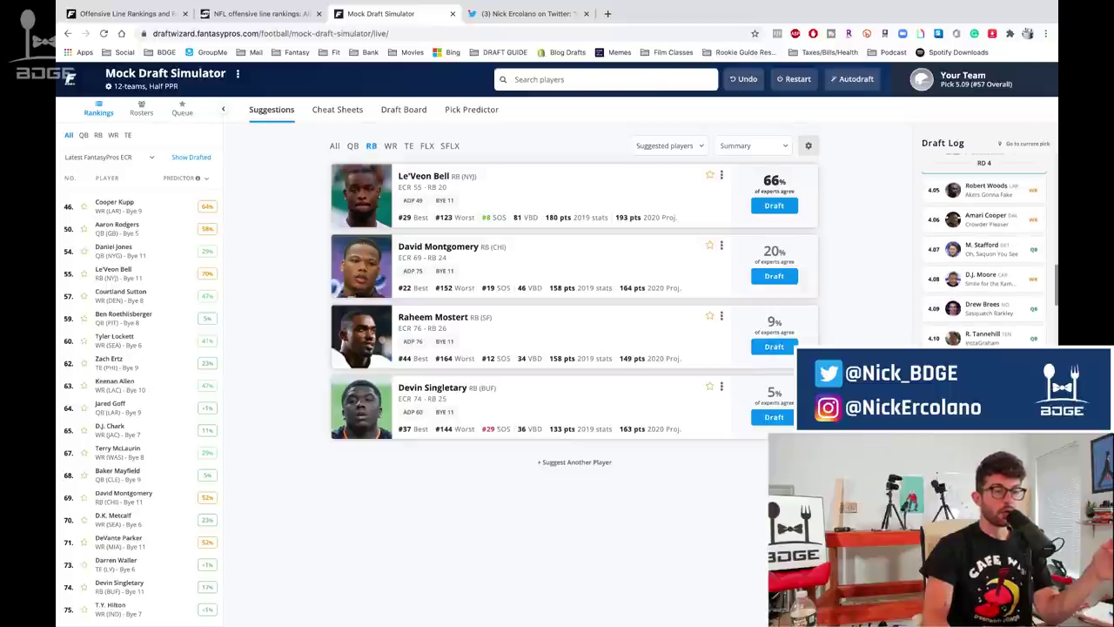
scroll(962, 287, "up", 1)
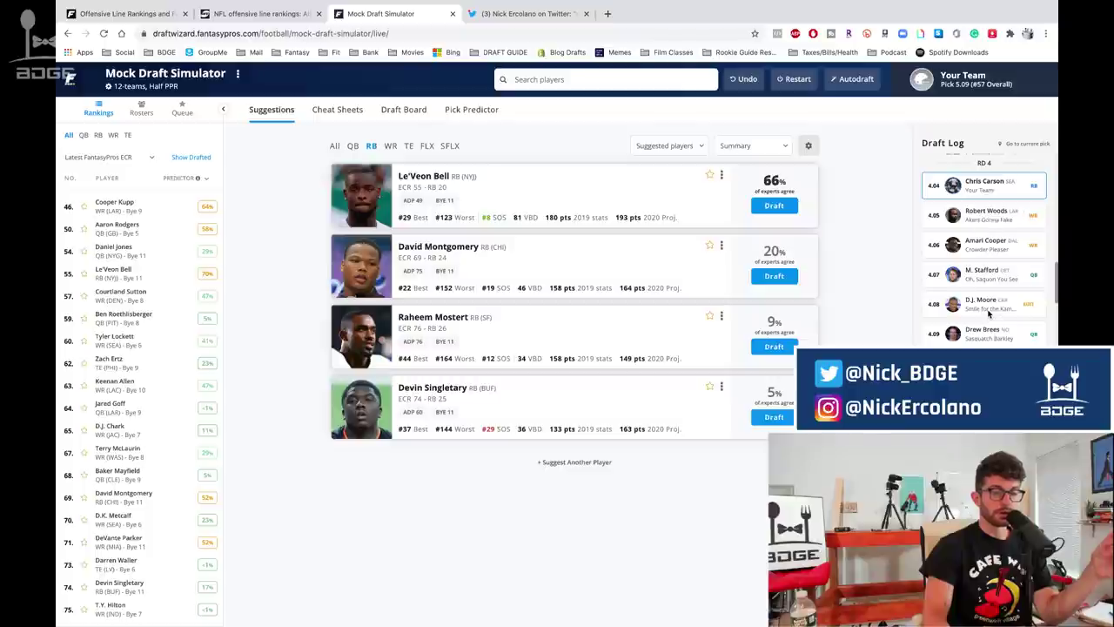
scroll(989, 313, "down", 4)
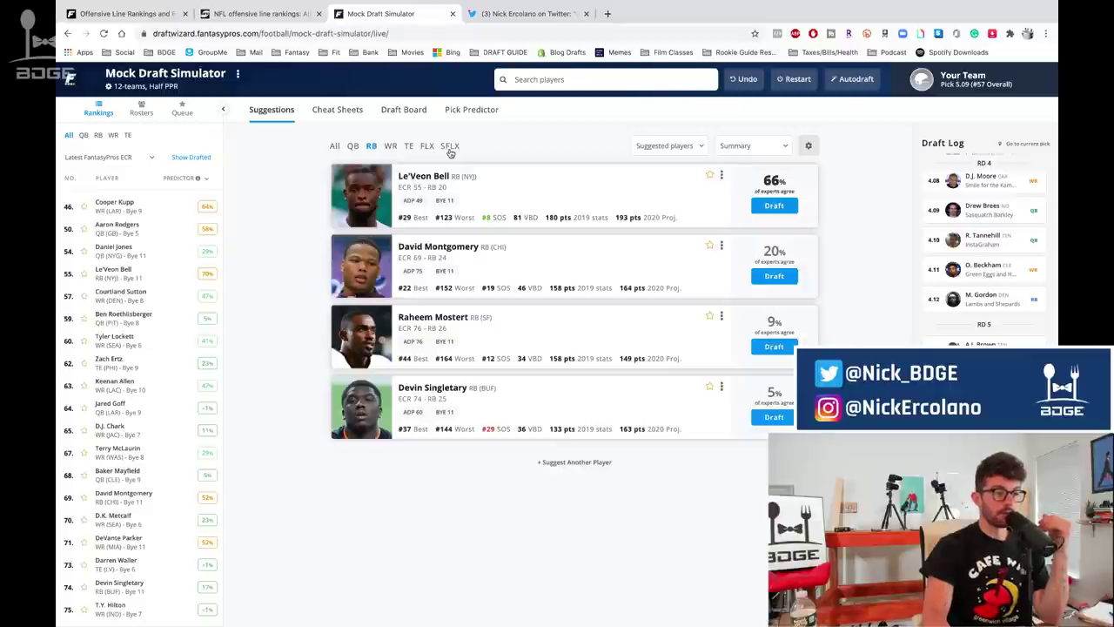
Compare the suggested wide receivers with the cheat sheet rankings by position for pick 5.09
left_click(352, 146)
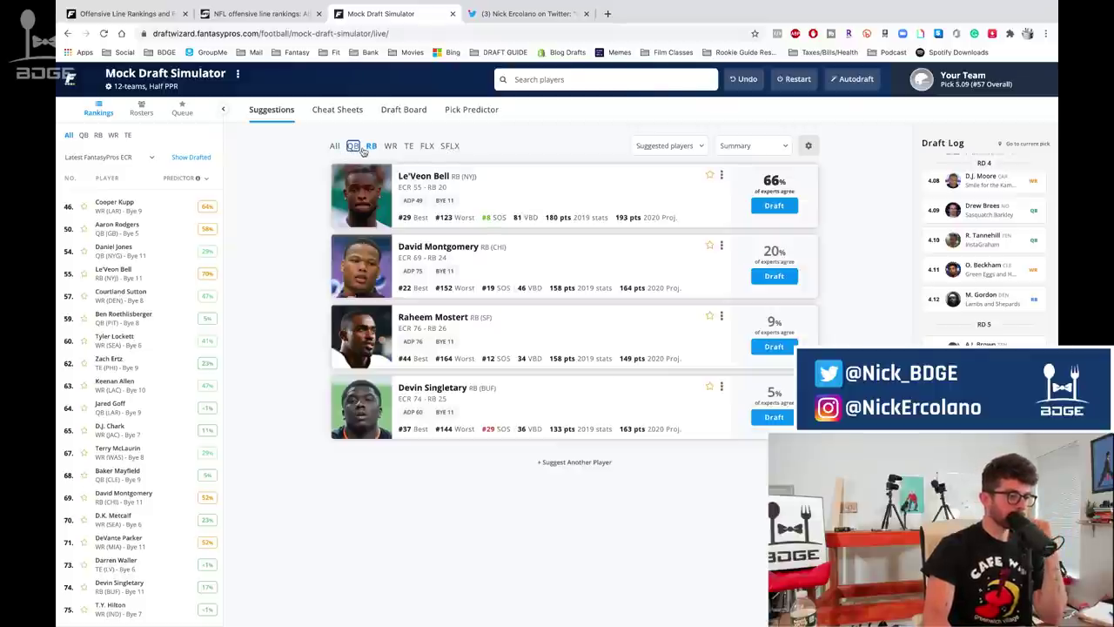
left_click(389, 147)
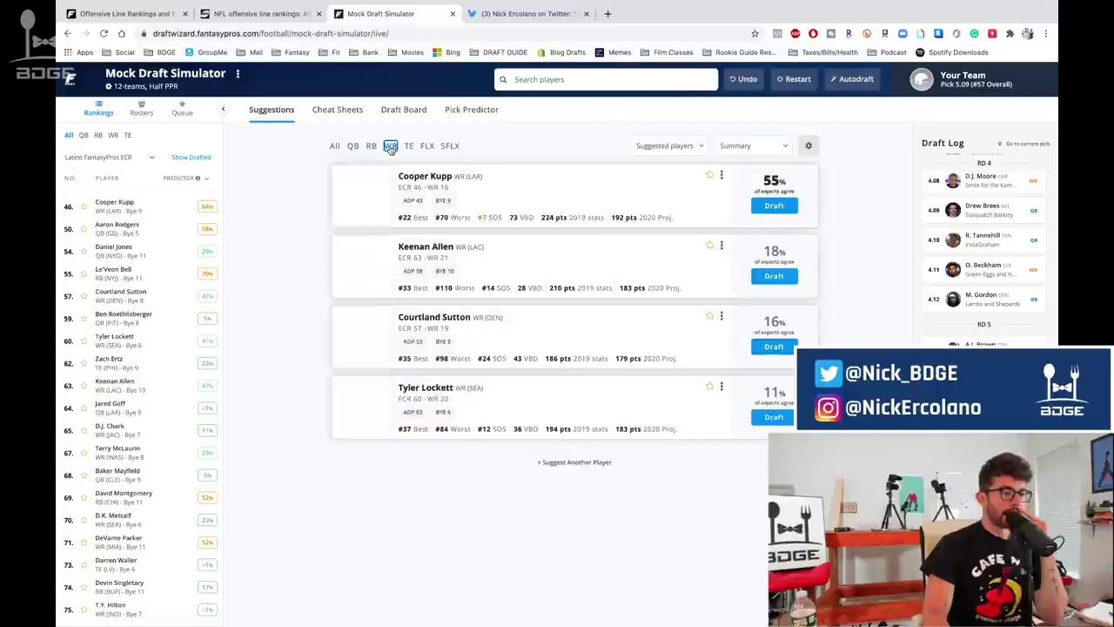
left_click(338, 109)
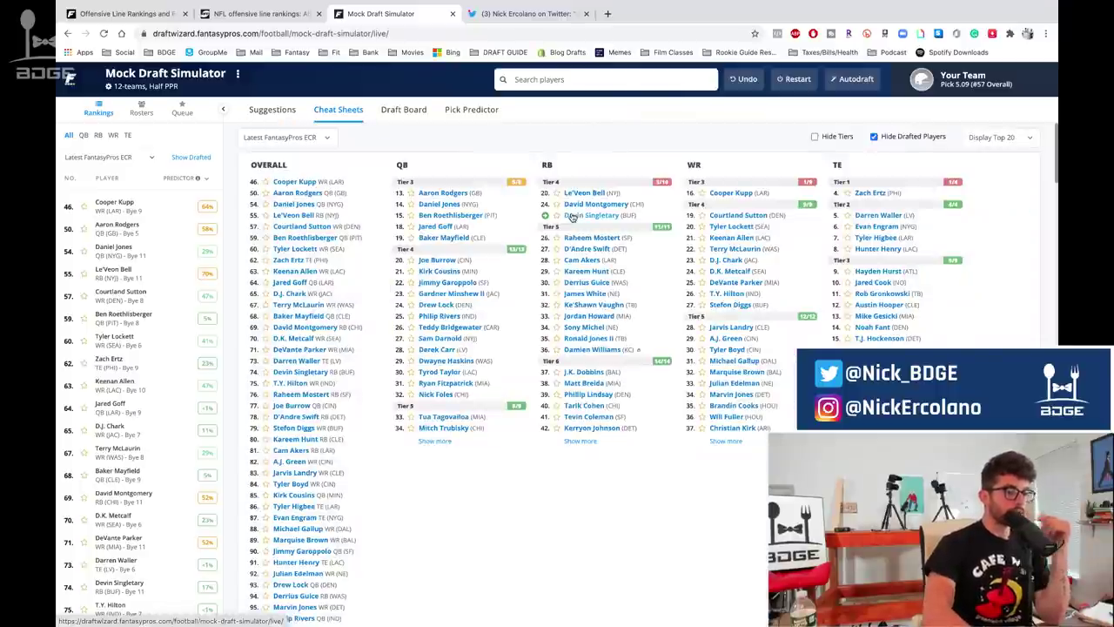
scroll(493, 328, "down", 1)
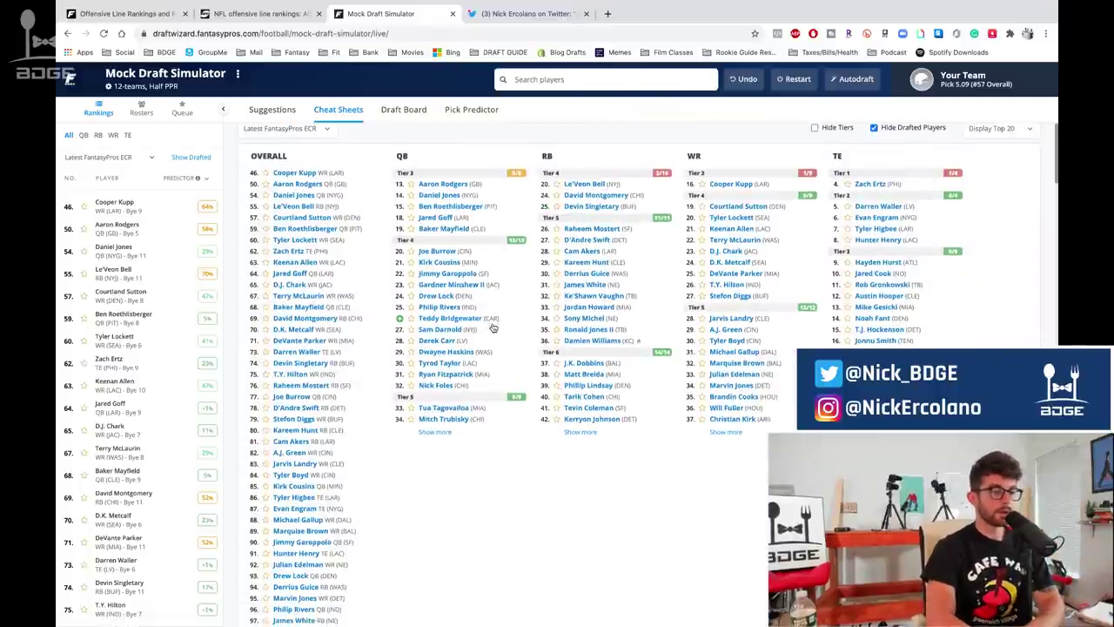
scroll(667, 473, "up", 1)
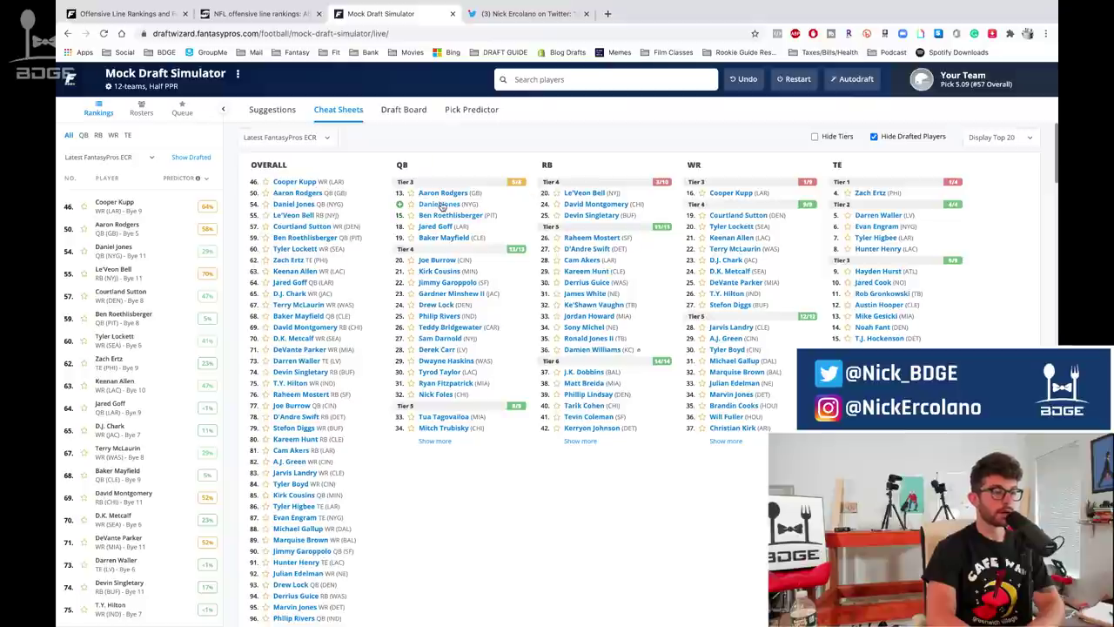
Examine every team's picks by round on the draft board and recheck the cheat sheet's available players
left_click(404, 110)
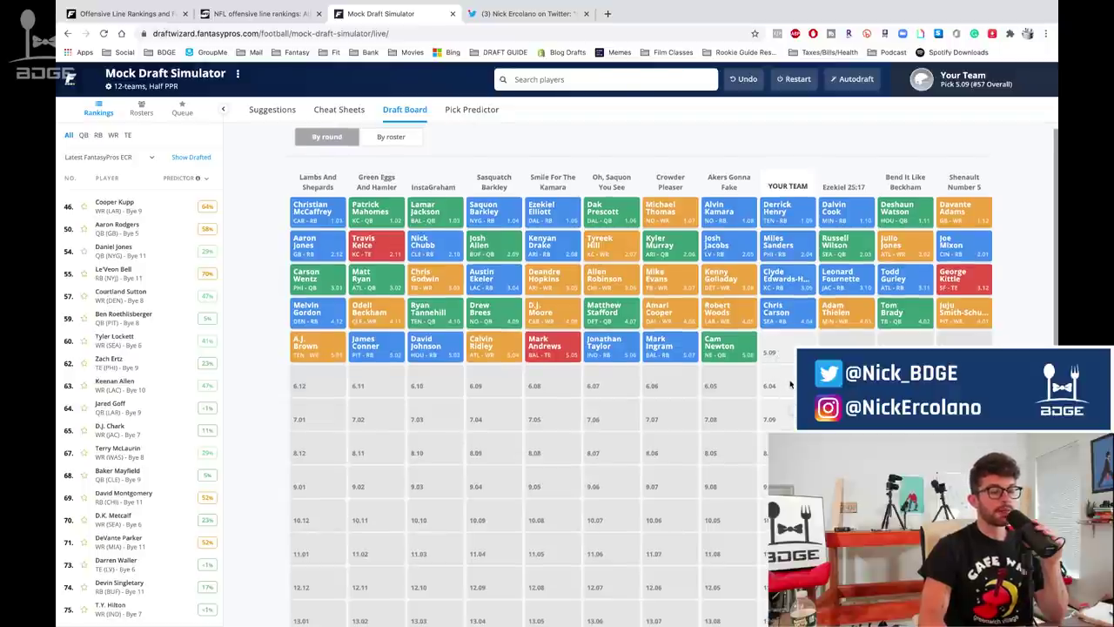
mouse_move(794, 313)
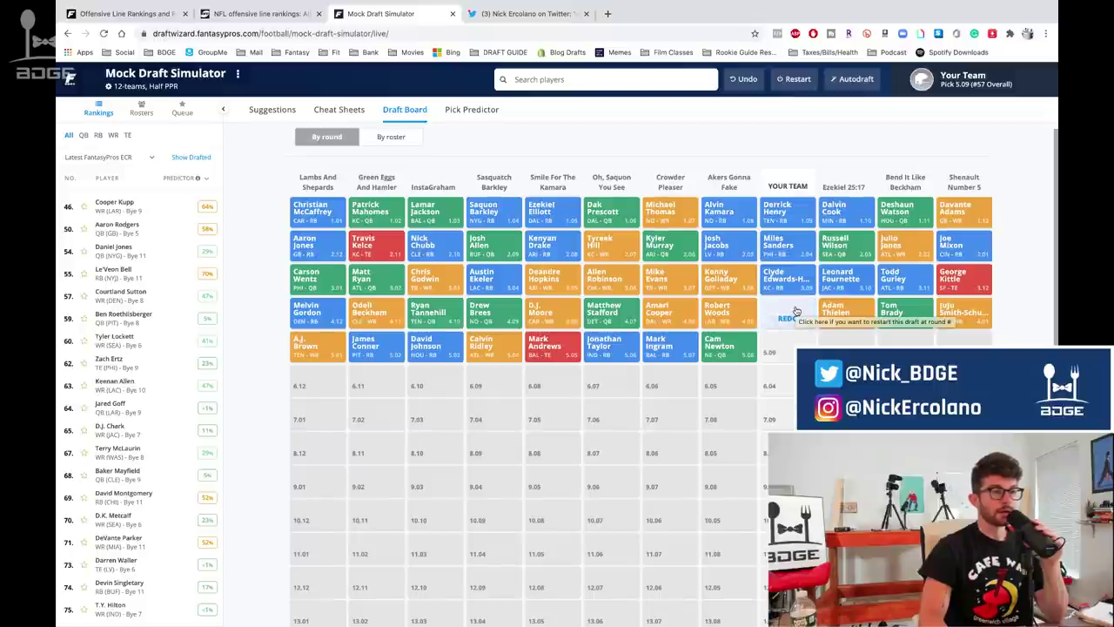
scroll(662, 318, "down", 1)
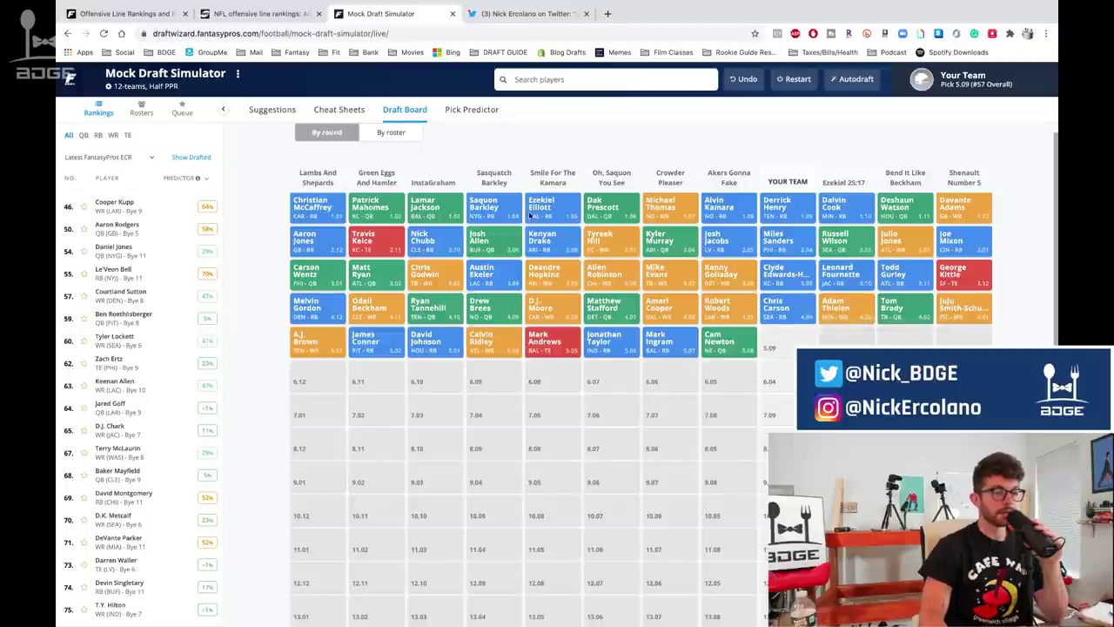
scroll(775, 331, "up", 1)
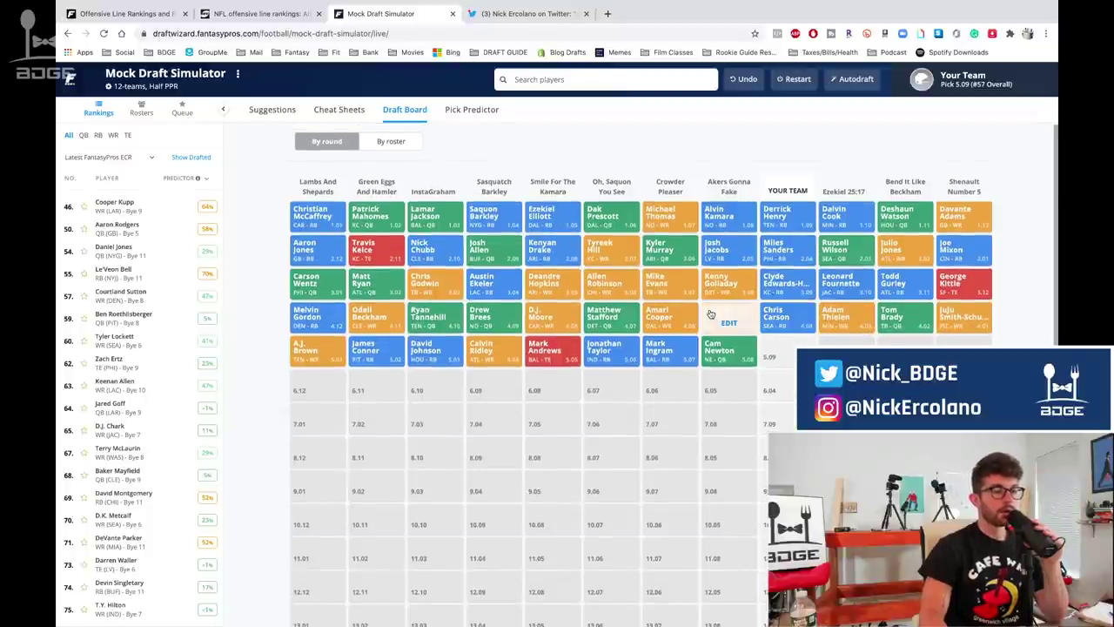
scroll(714, 319, "down", 1)
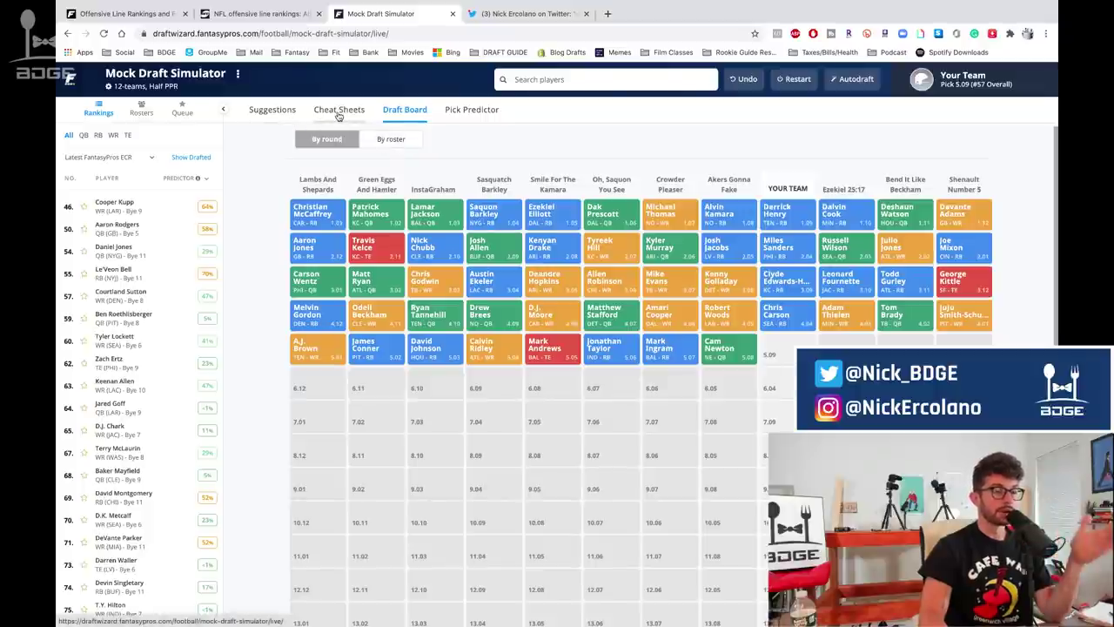
left_click(338, 111)
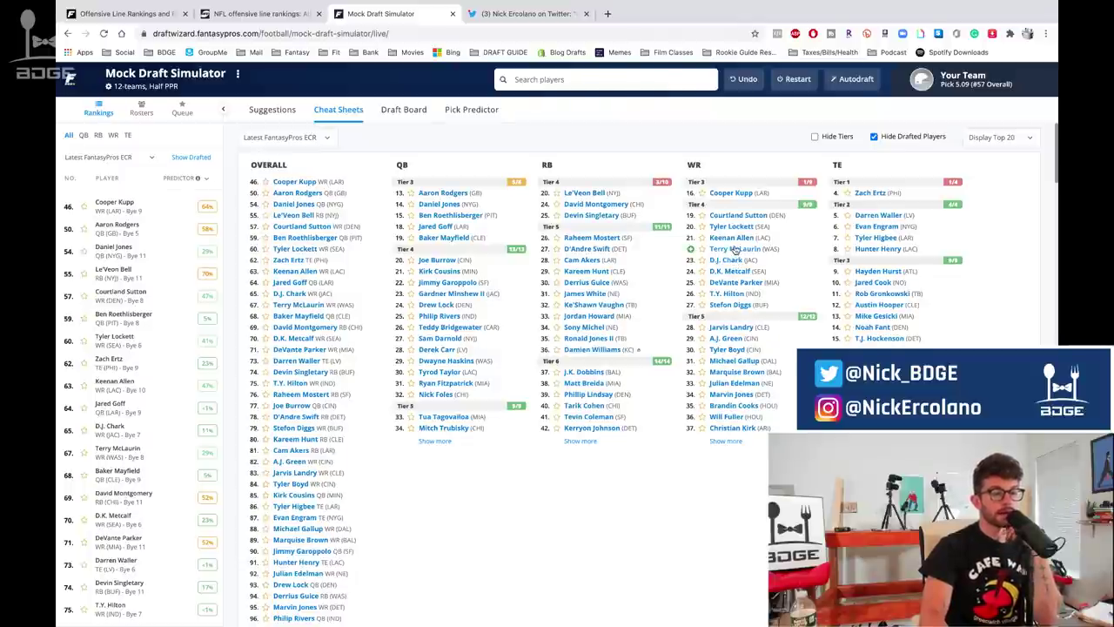
left_click(527, 14)
left_click(796, 78)
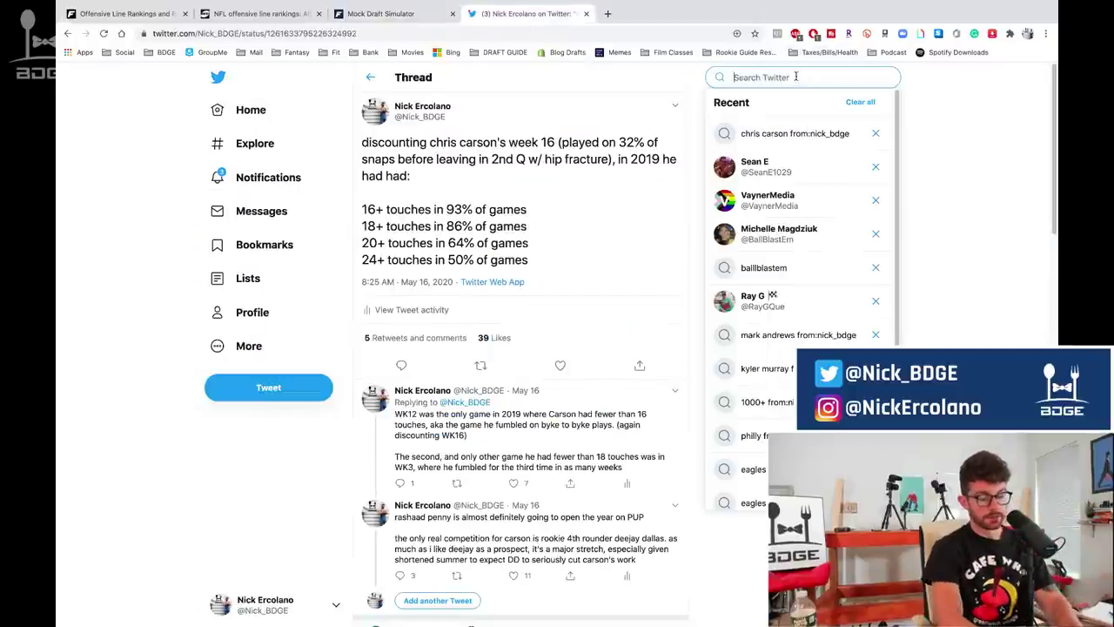
type("graha")
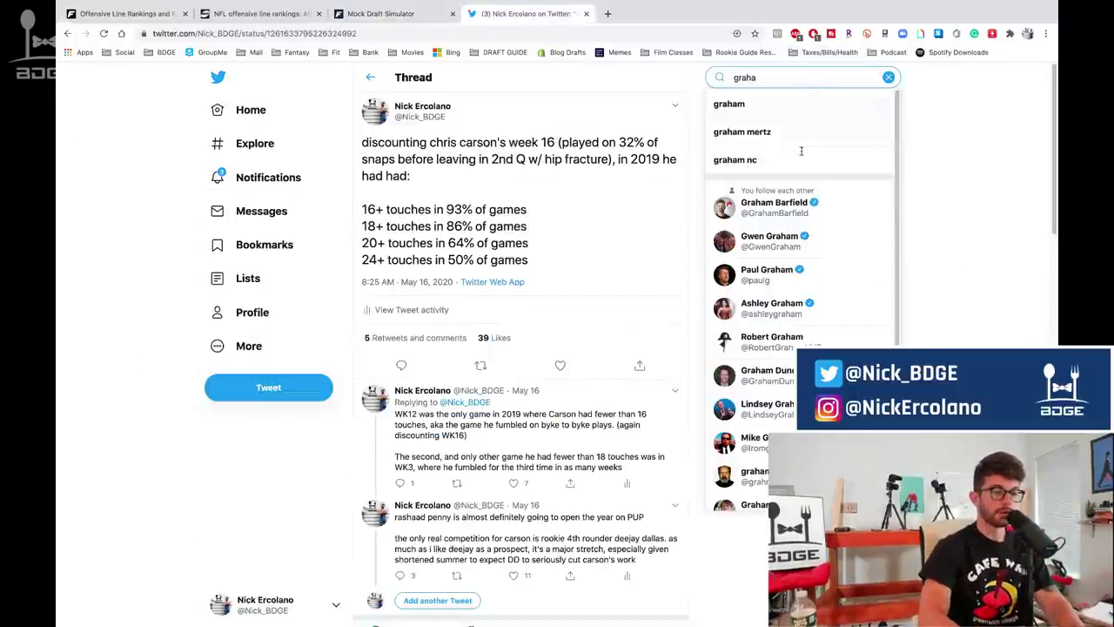
left_click(788, 190)
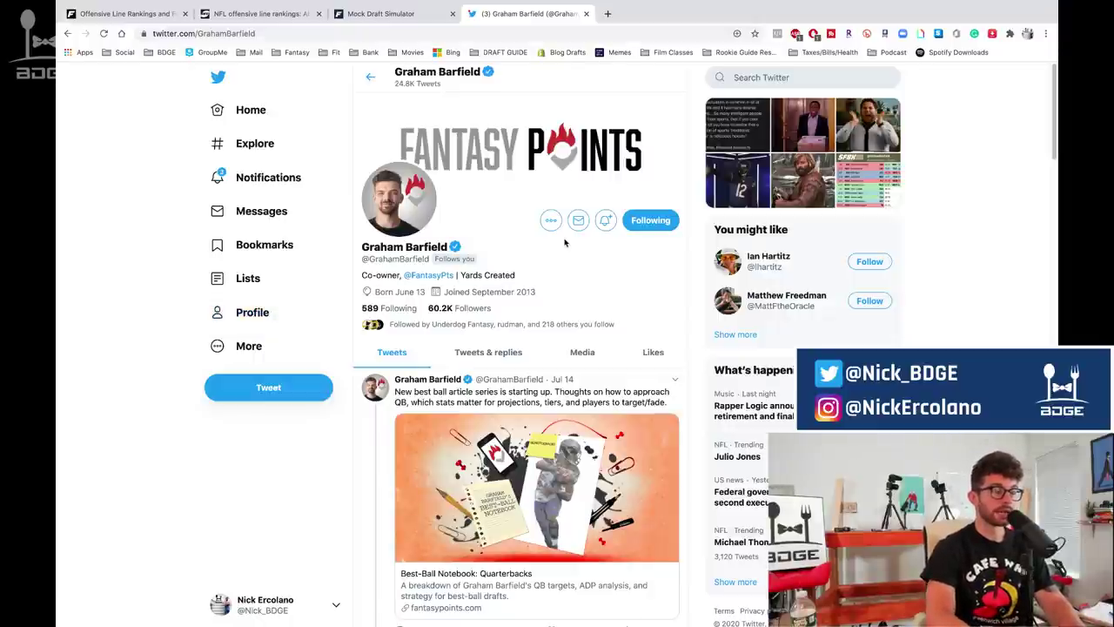
scroll(564, 243, "down", 1)
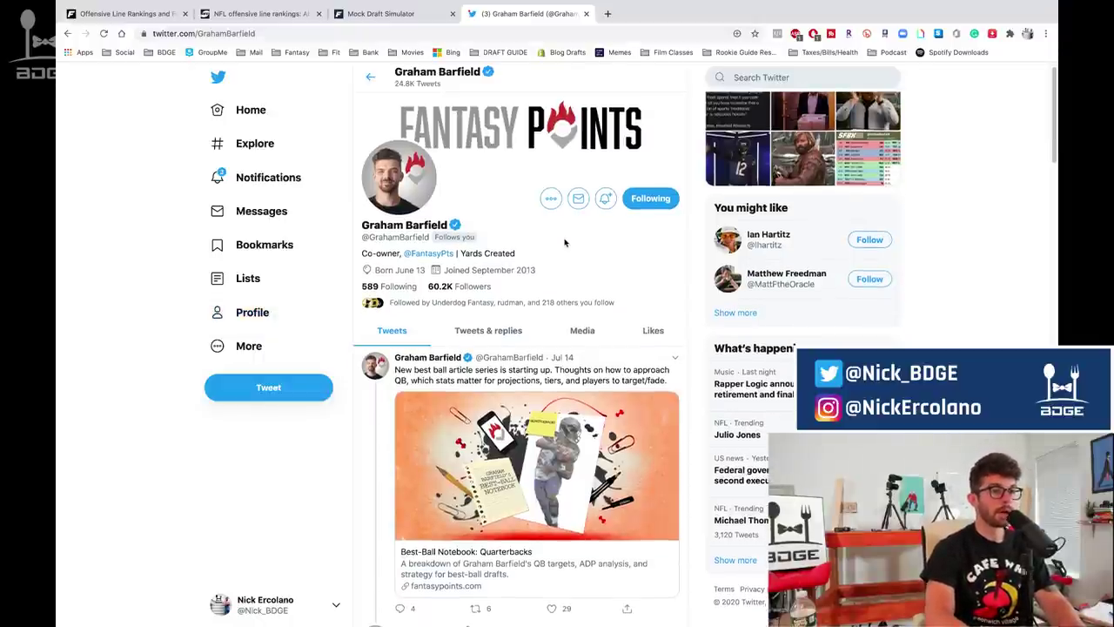
scroll(564, 243, "down", 1)
scroll(564, 242, "down", 10)
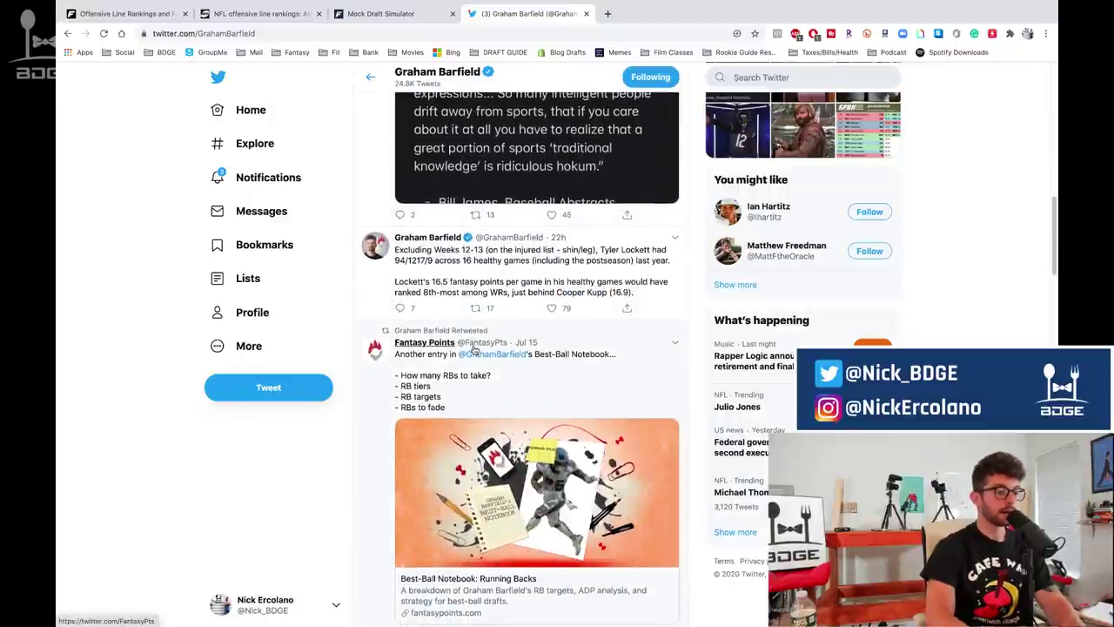
left_click(613, 296)
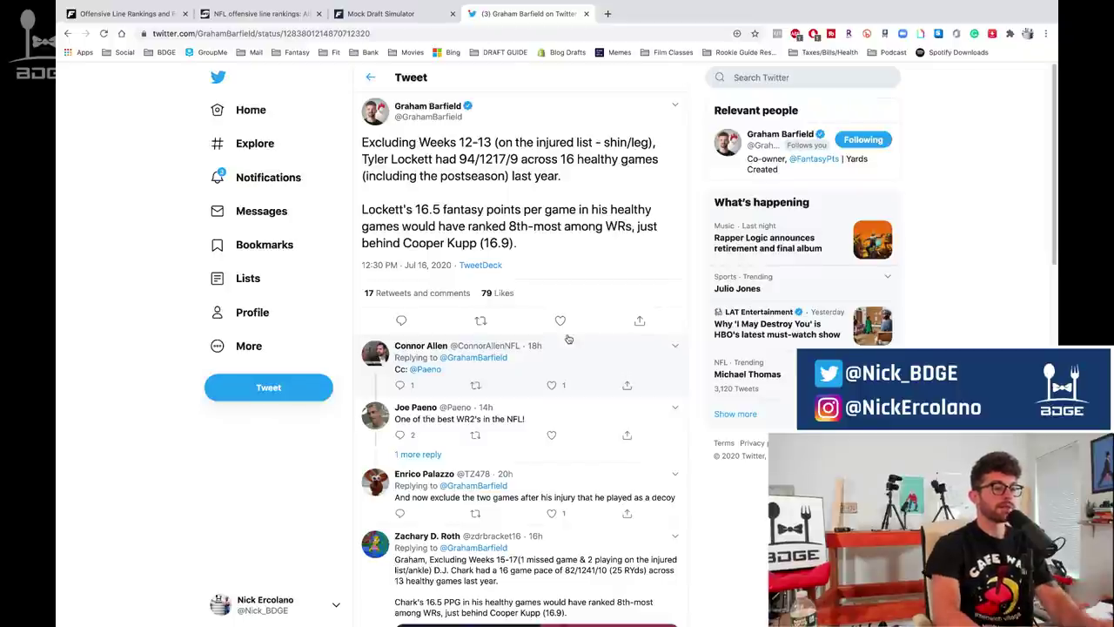
Return to the mock draft and draft Tyler Lockett from the cheat sheet's wide receivers at pick 5.09
key("ctrl+shift+Tab")
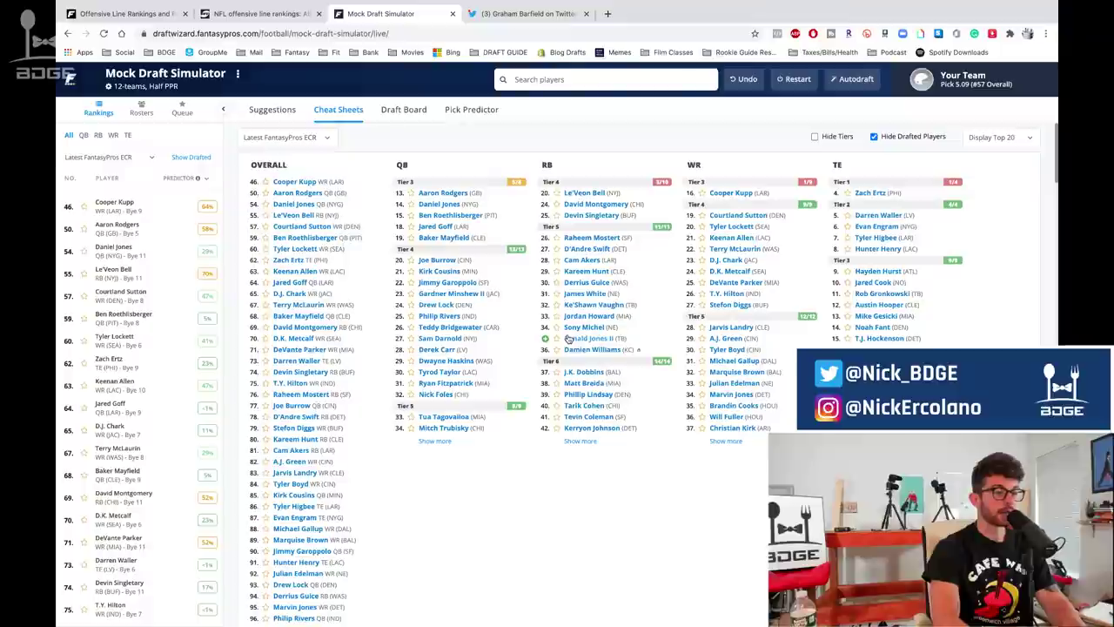
left_click(729, 228)
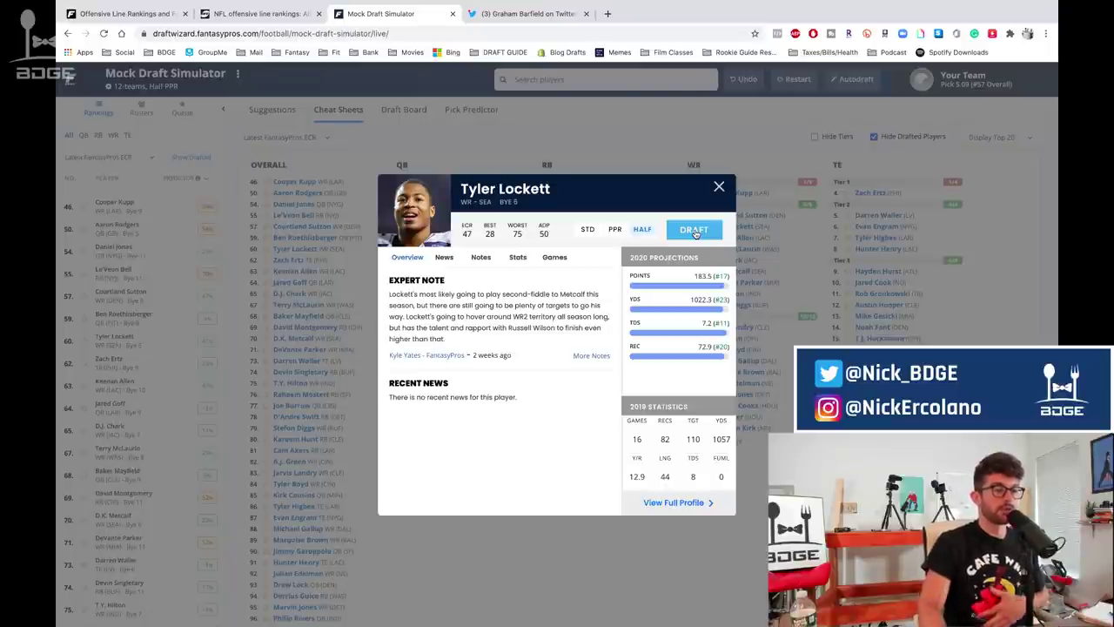
left_click(695, 231)
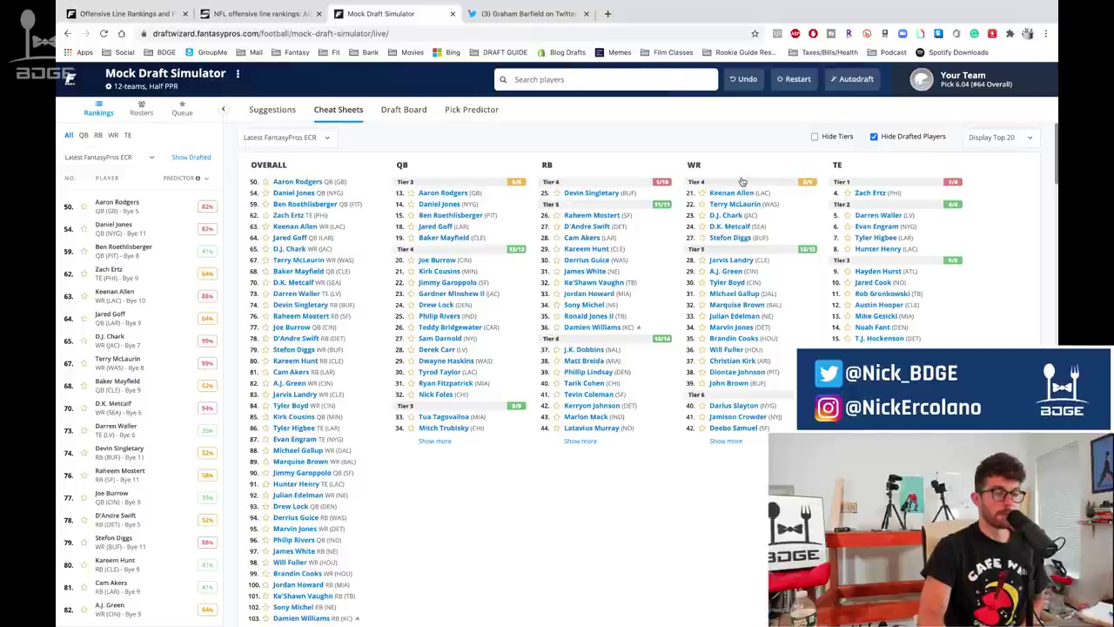
Draft wide receiver Terry McLaurin from the cheat sheet at pick 6.04
left_click(735, 204)
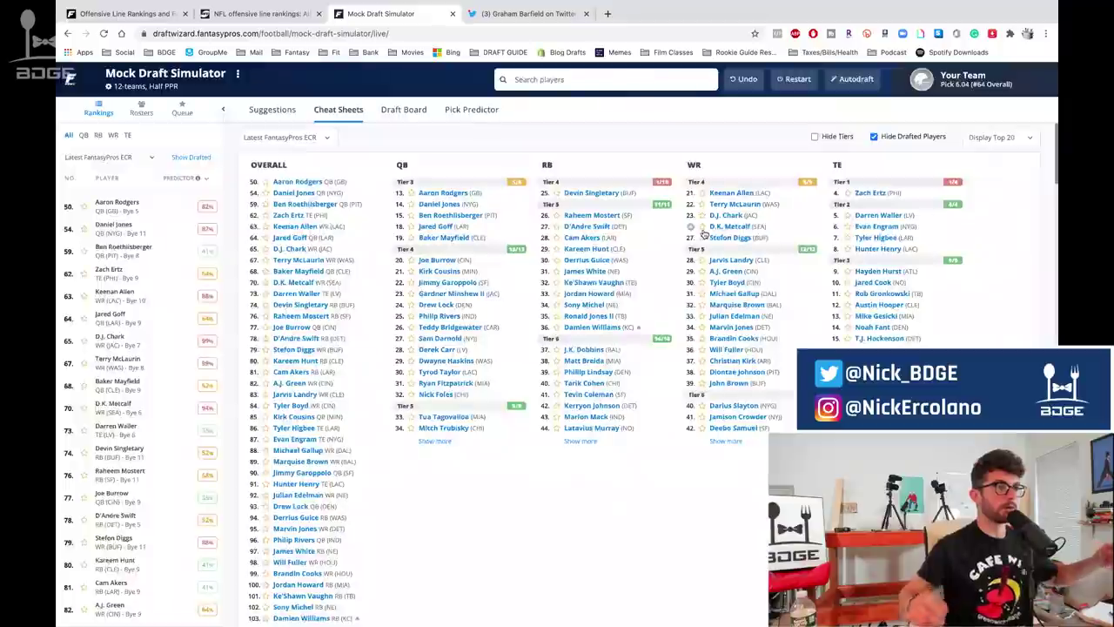
left_click(694, 229)
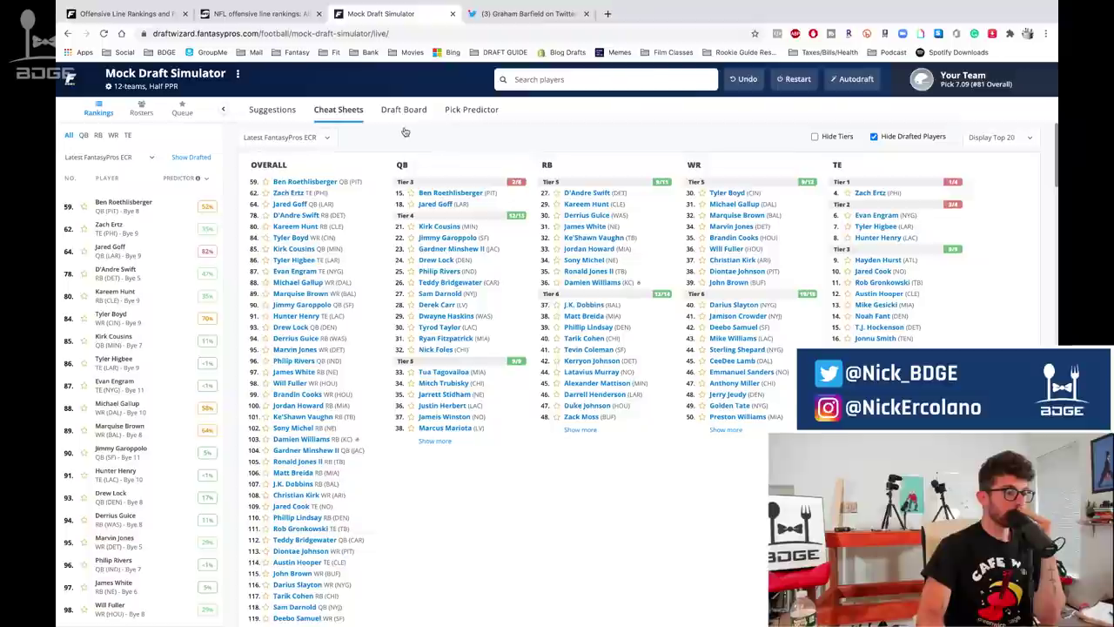
Review the draft board and your roster, and compare the suggested wide receivers, overall players and quarterbacks for pick 7.09
left_click(404, 112)
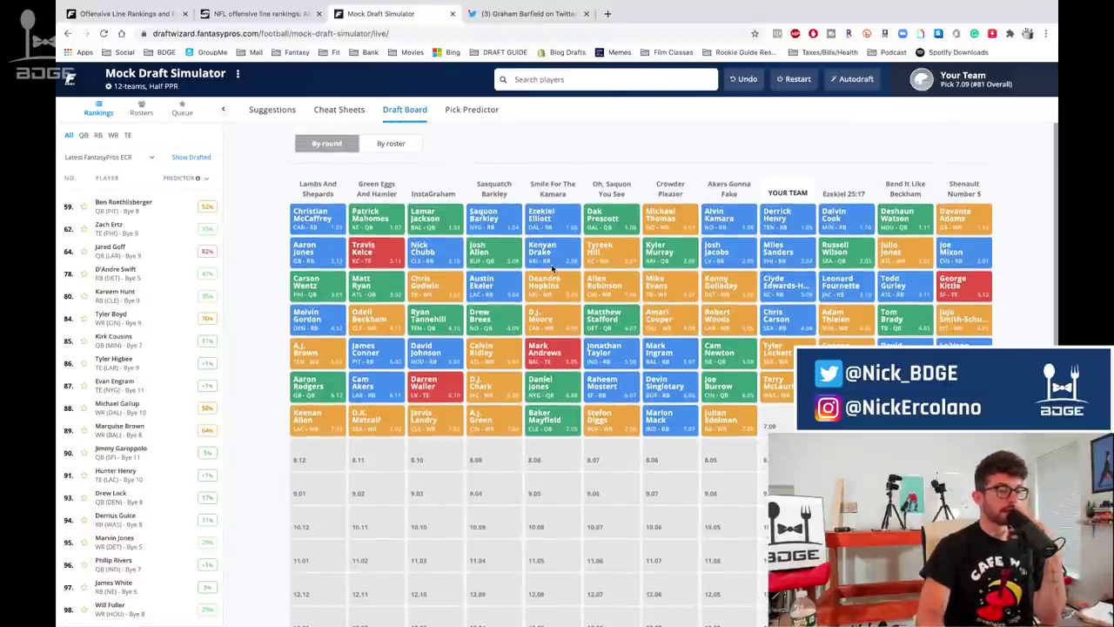
left_click(272, 110)
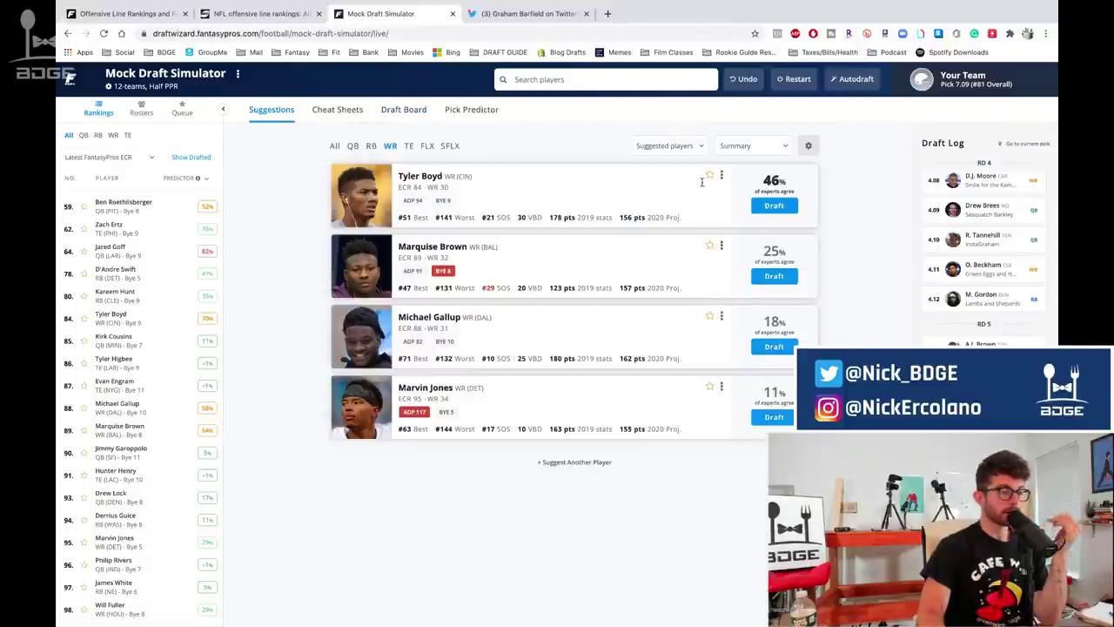
left_click(147, 116)
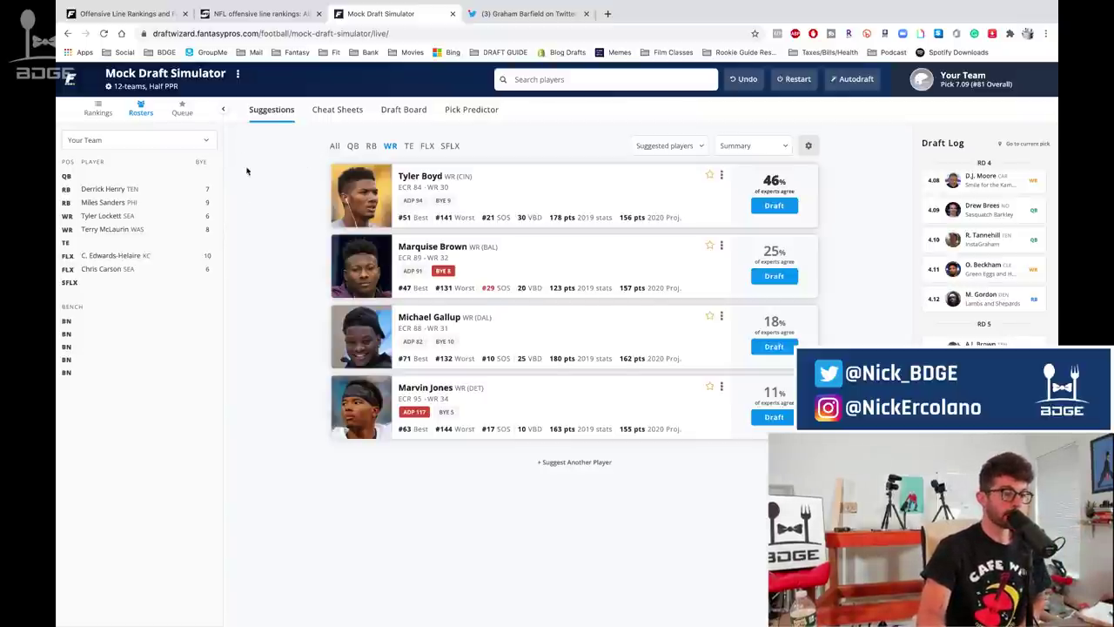
left_click(371, 145)
left_click(335, 146)
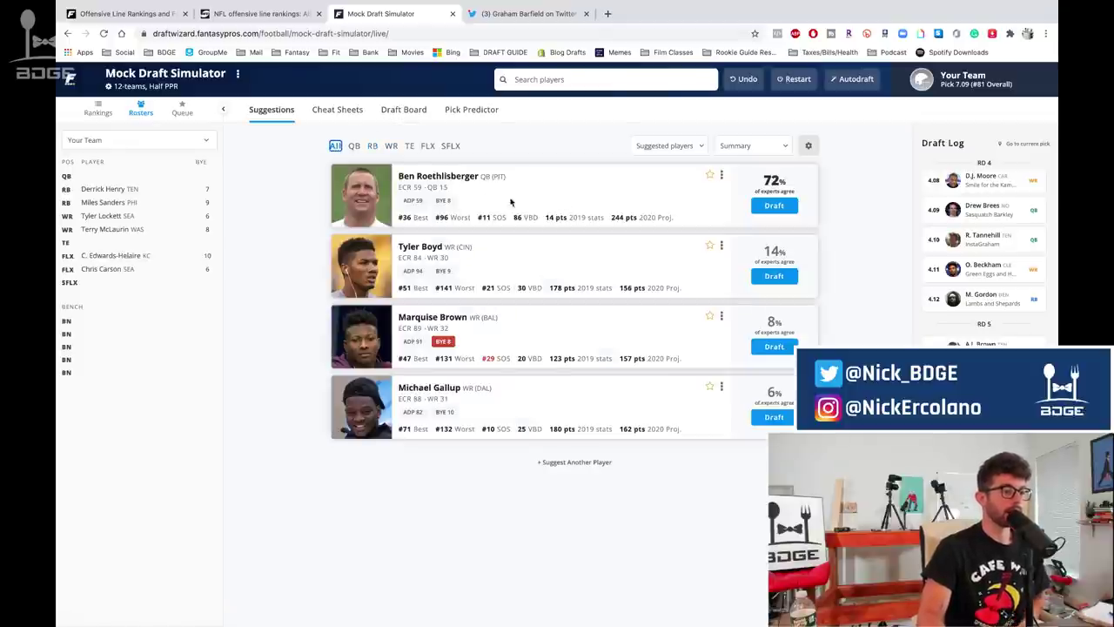
left_click(354, 147)
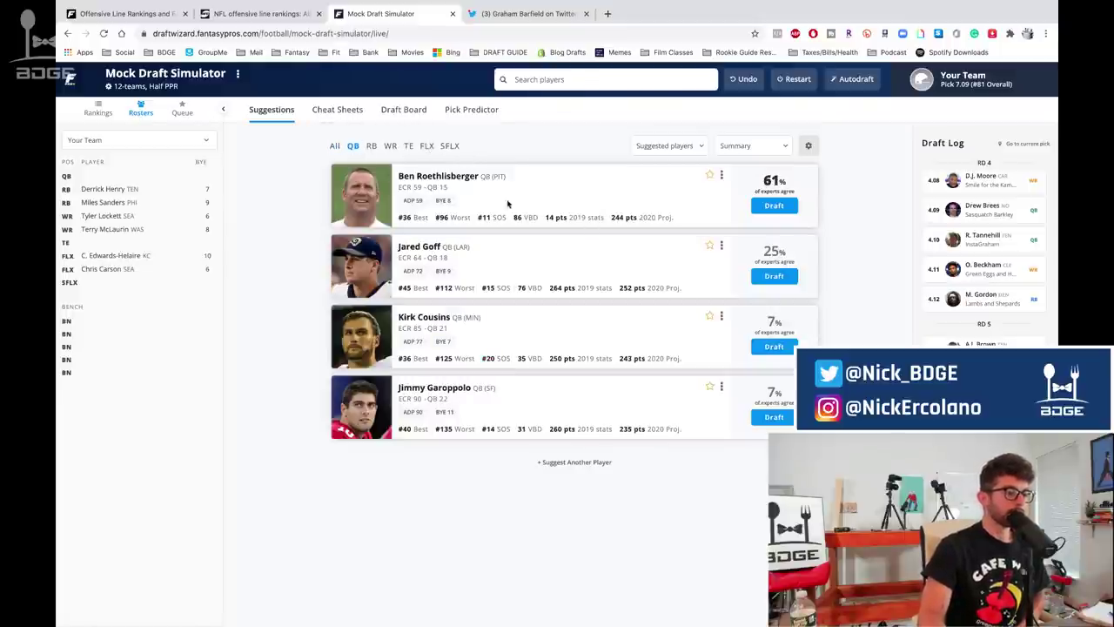
Draft quarterbacks Jared Goff at pick 7.09 and Philip Rivers at pick 8.04 from the cheat sheet
left_click(360, 112)
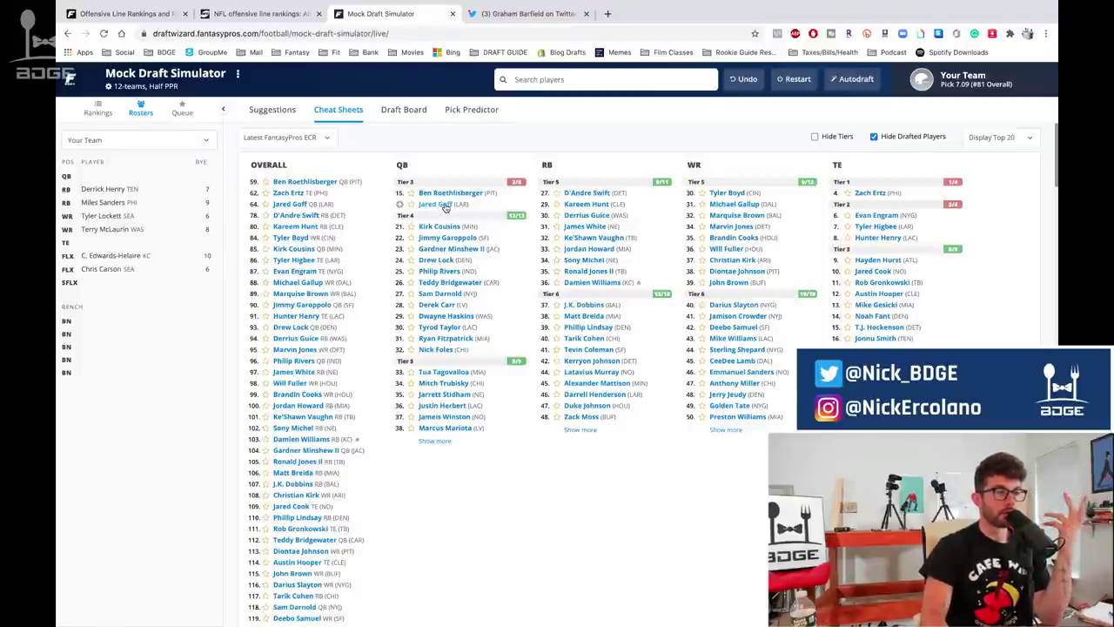
left_click(445, 207)
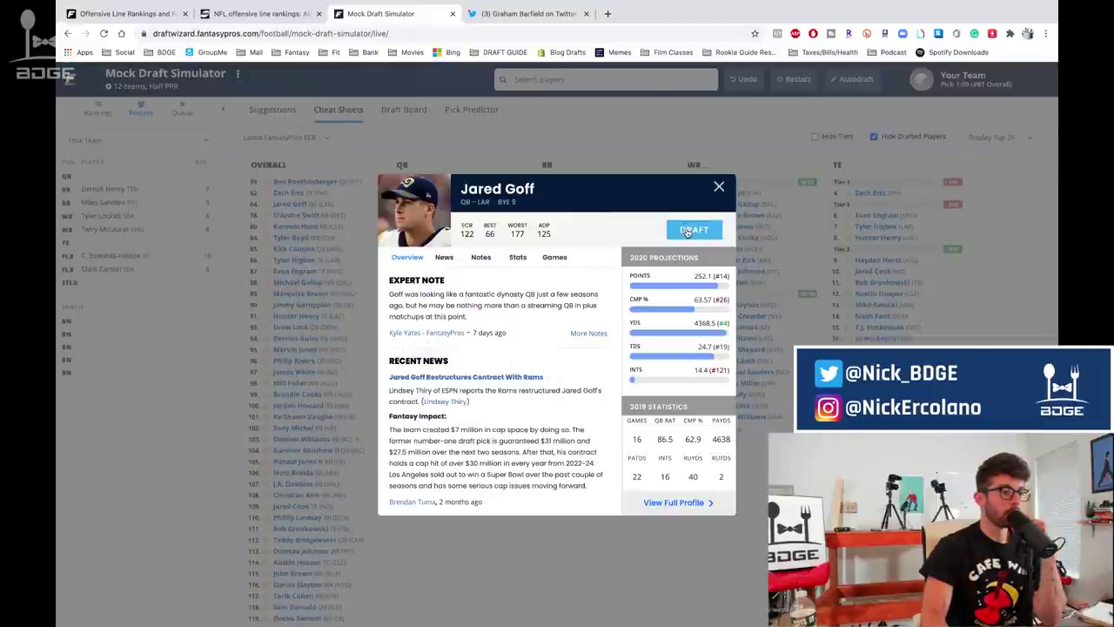
left_click(540, 172)
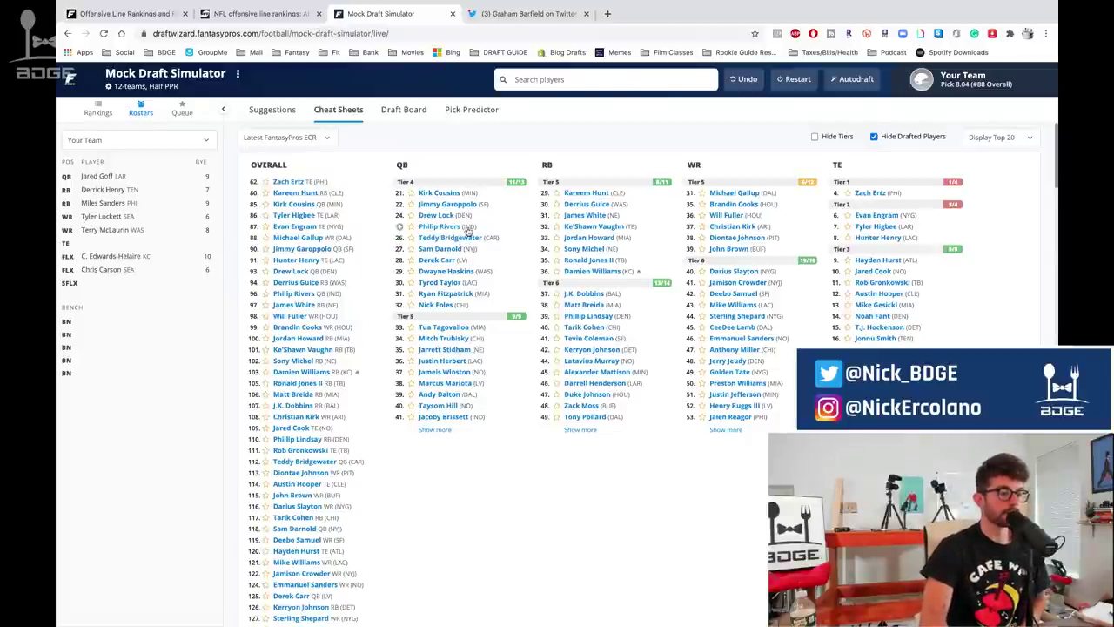
left_click(443, 227)
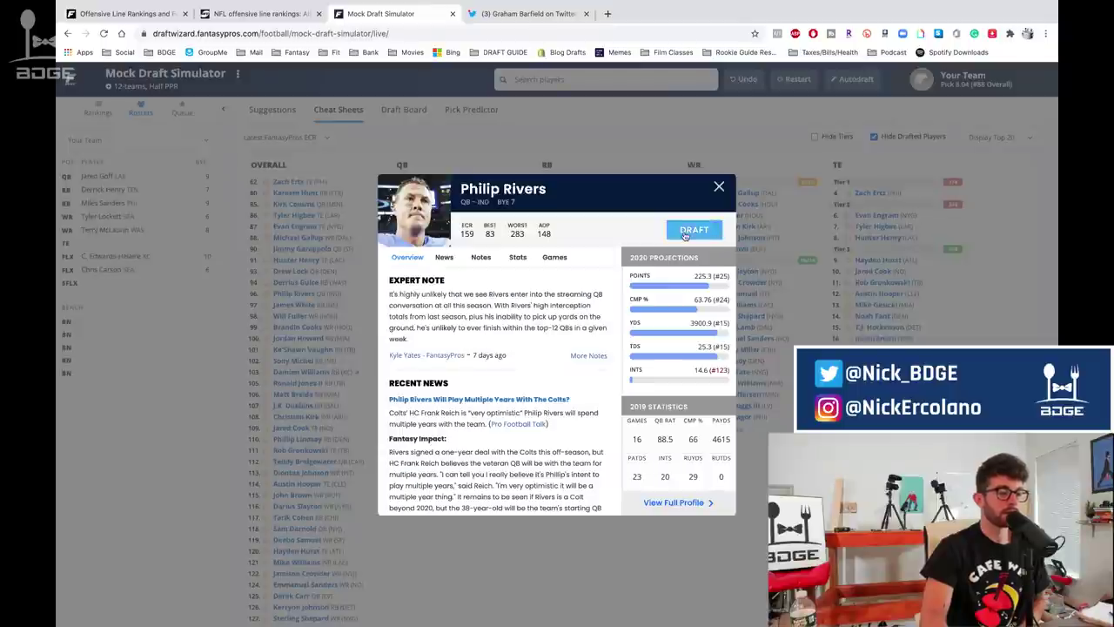
left_click(516, 137)
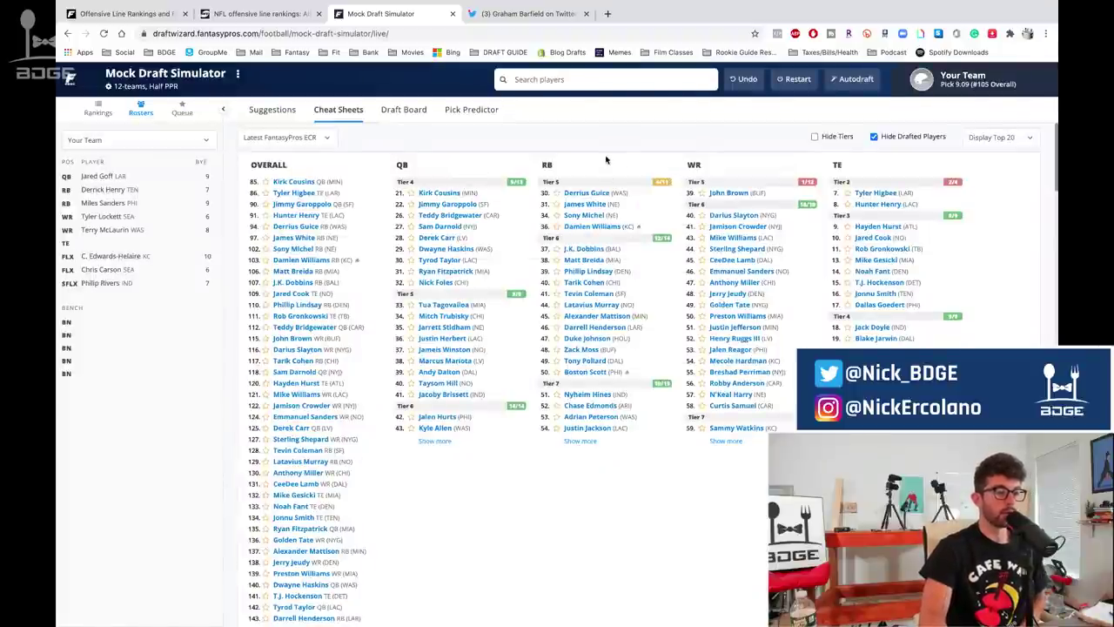
Check the draft board for pick 9.09 and draft running back Derrius Guice from the cheat sheet
left_click(406, 110)
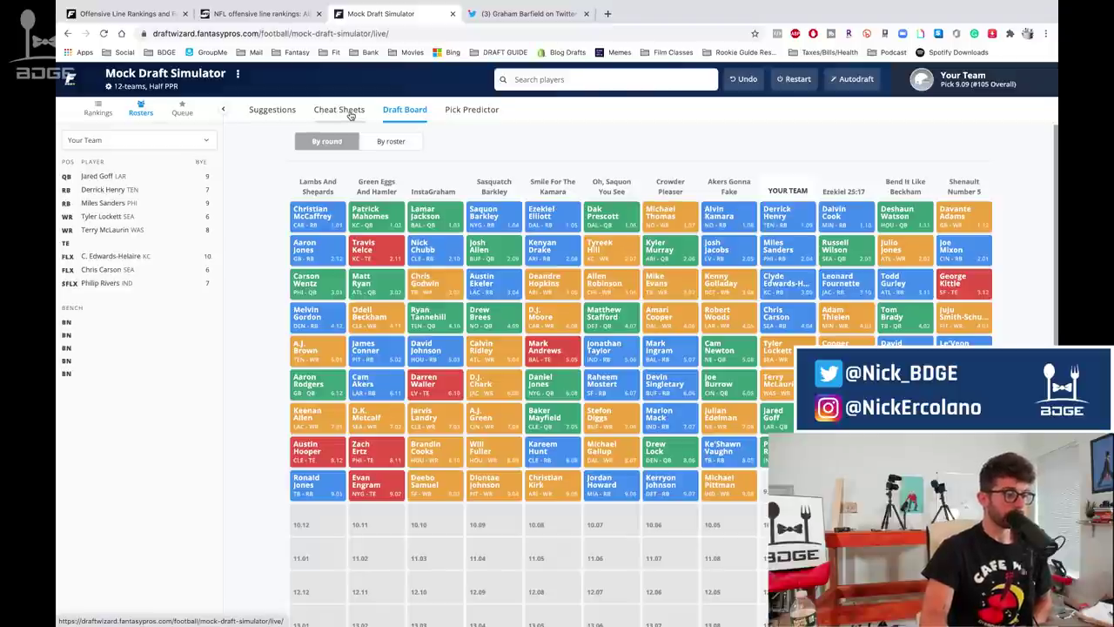
left_click(351, 114)
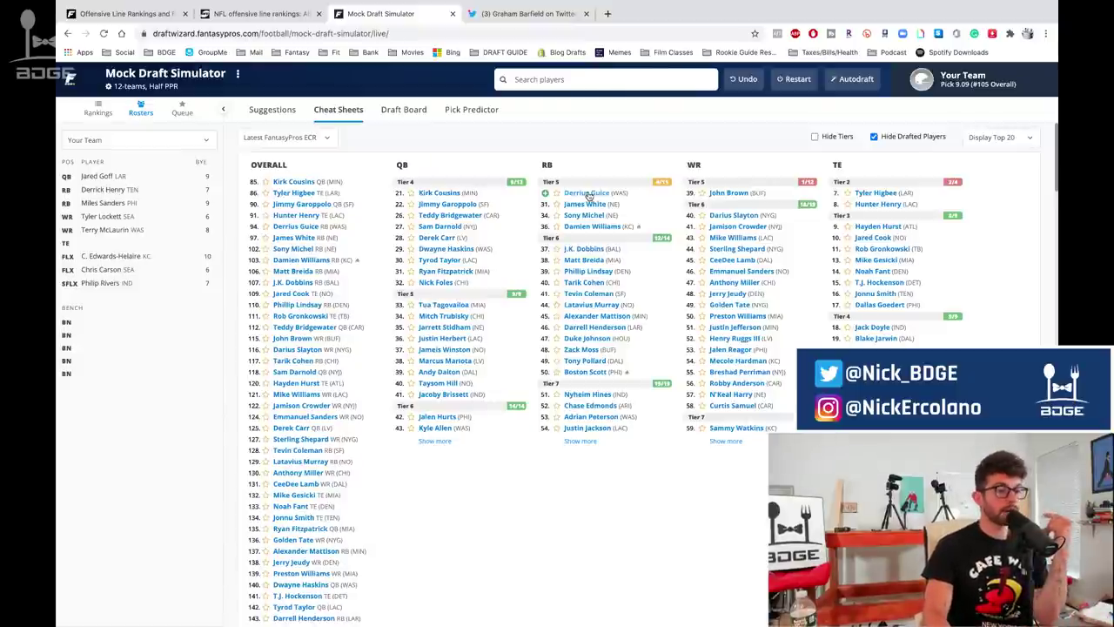
left_click(560, 192)
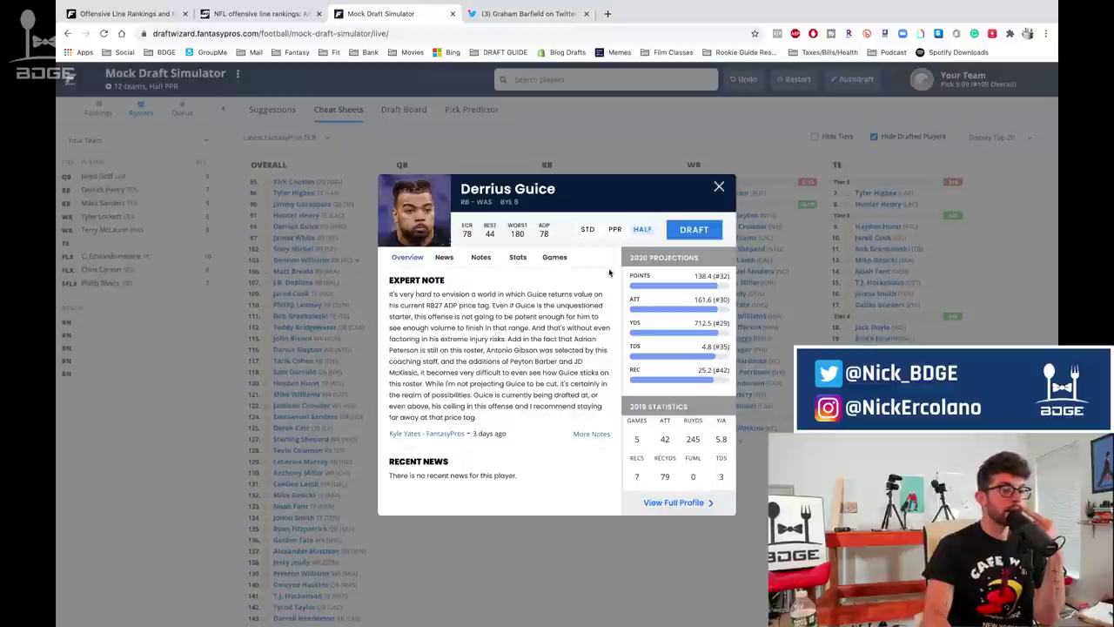
left_click(563, 159)
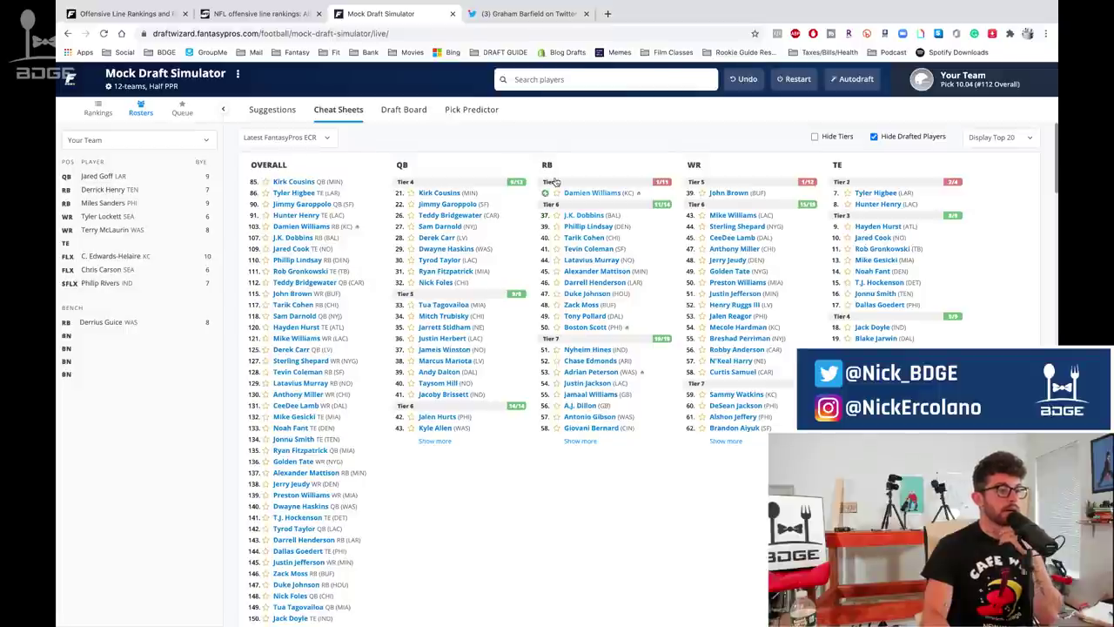
Examine every team's picks by round on the draft board ahead of pick 10.04
left_click(407, 112)
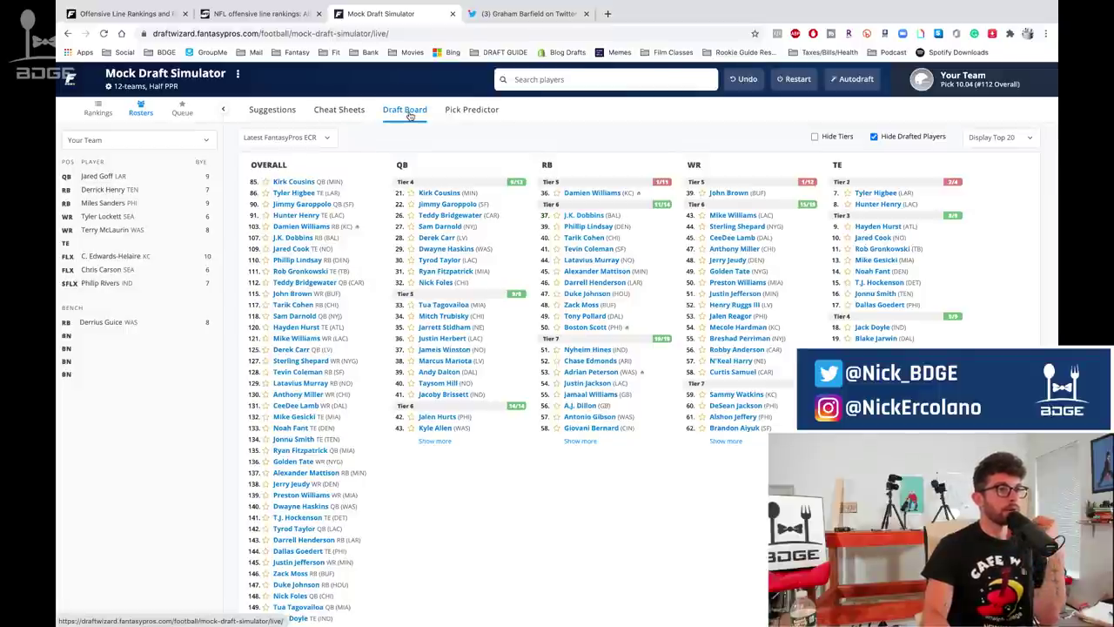
scroll(686, 444, "down", 2)
scroll(683, 435, "down", 1)
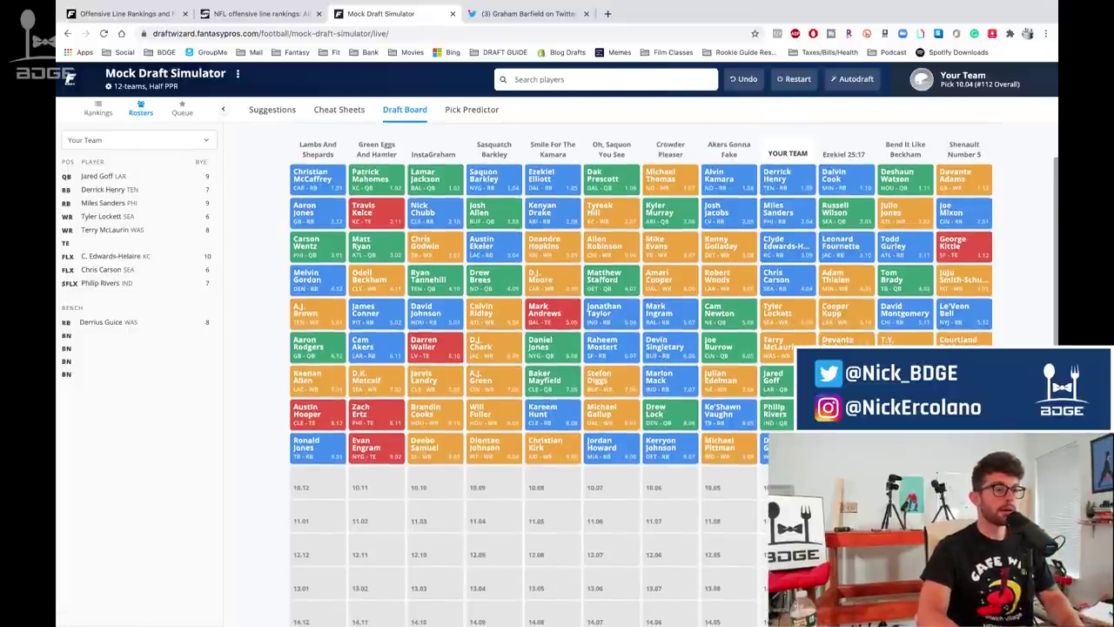
scroll(504, 316, "down", 1)
scroll(505, 316, "down", 1)
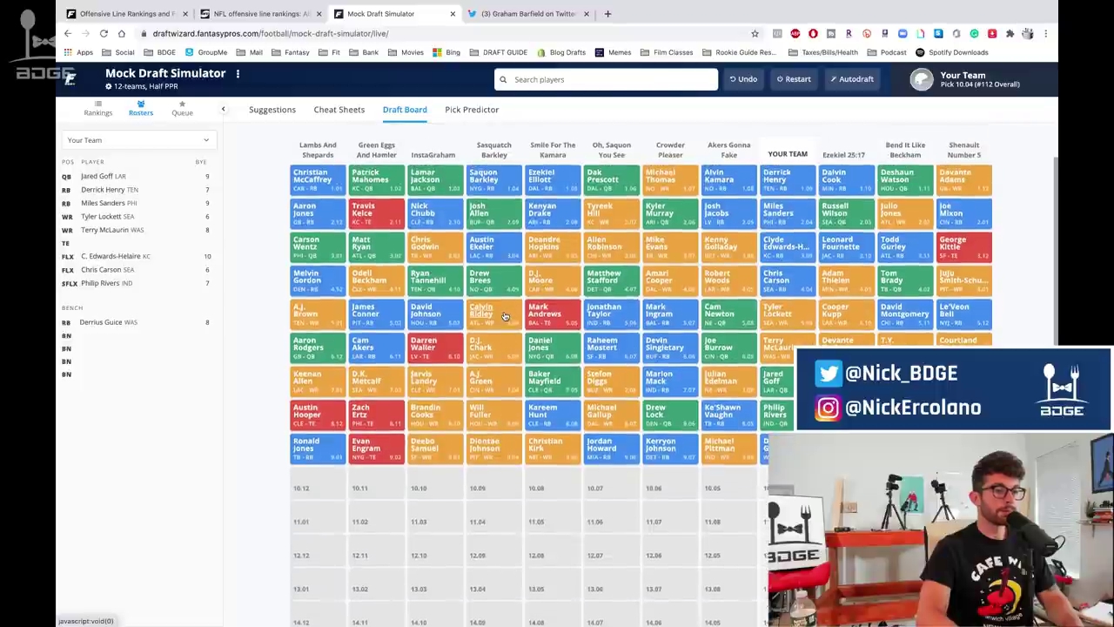
scroll(521, 344, "up", 1)
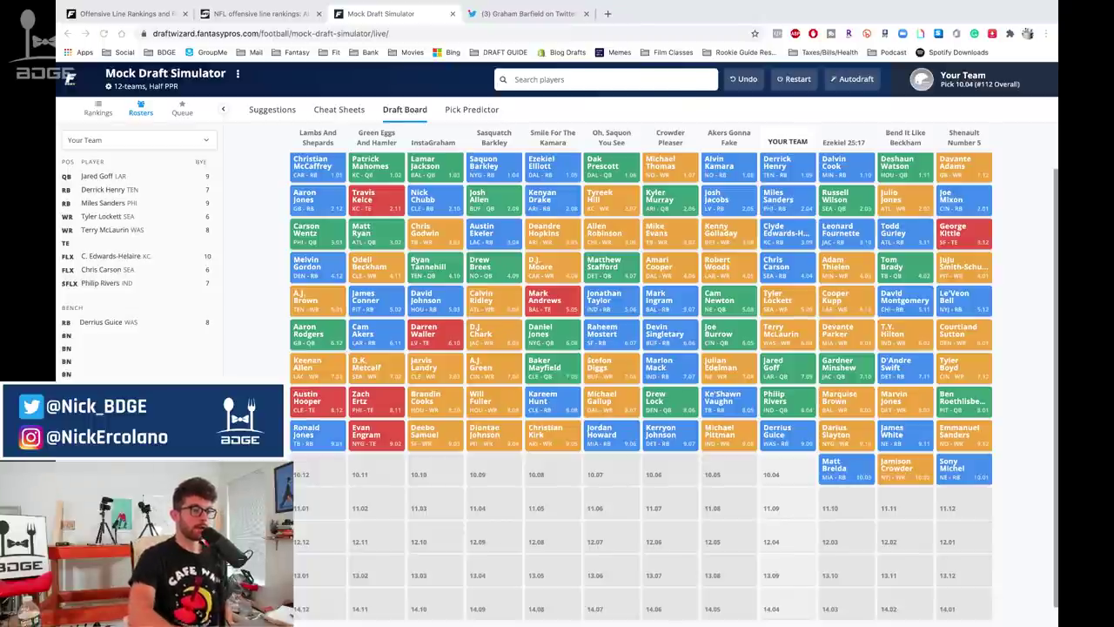
scroll(641, 379, "up", 1)
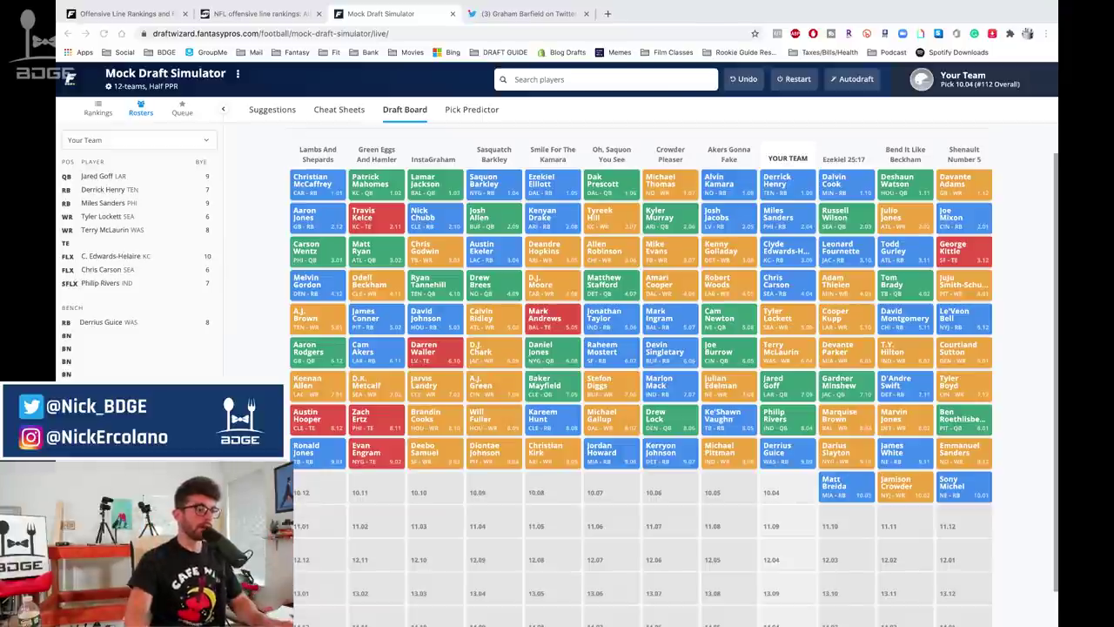
scroll(641, 374, "up", 1)
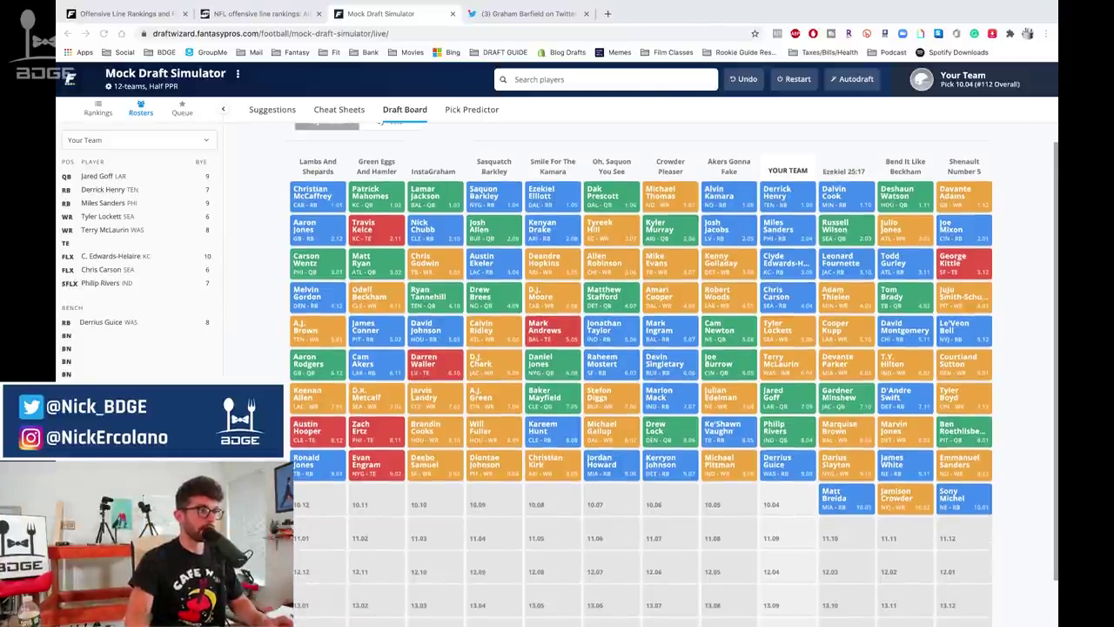